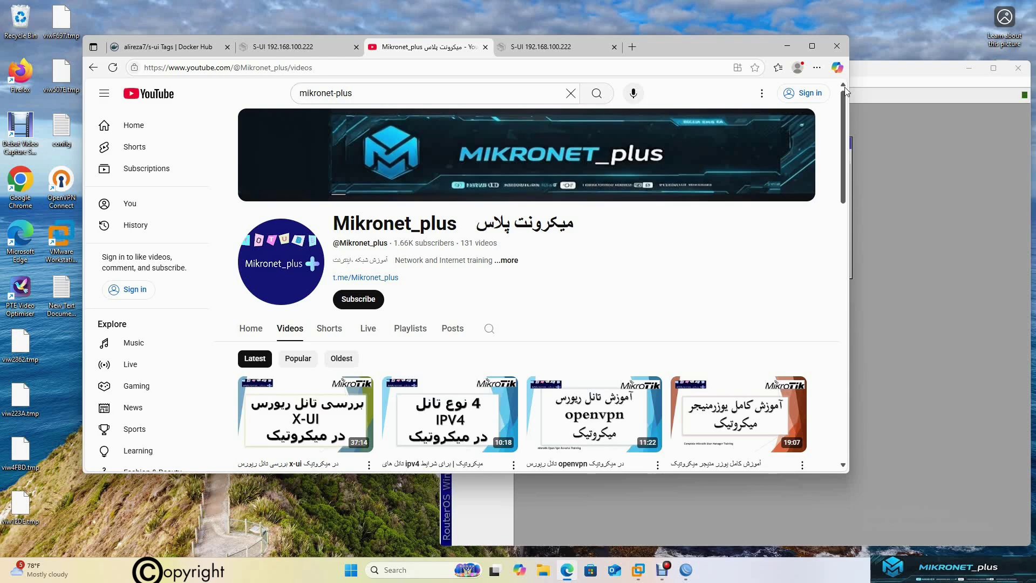
Glance at WinBox's container list, then return to the S-UI Home page at 192.168.100.222:201
click(972, 212)
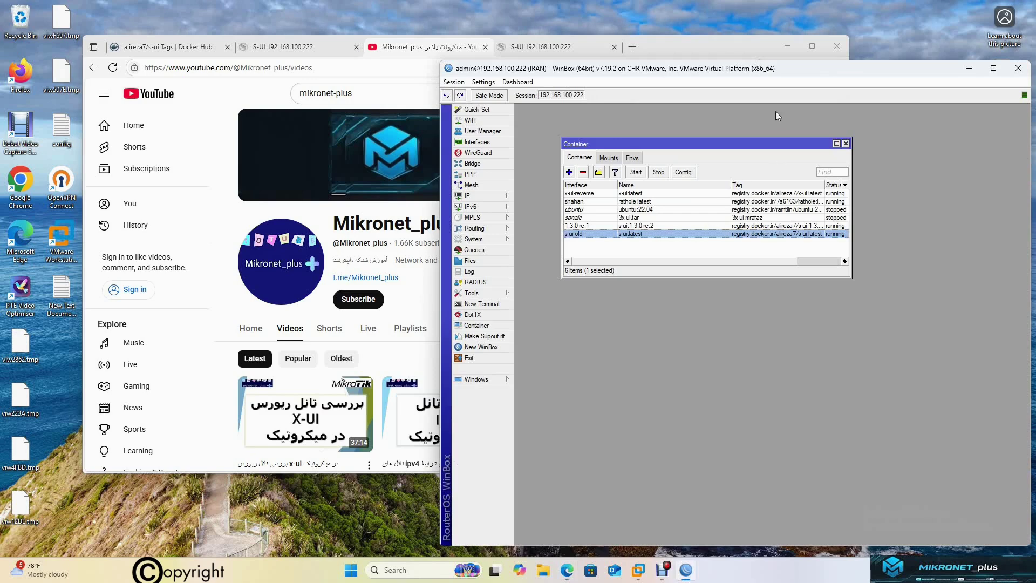
click(556, 48)
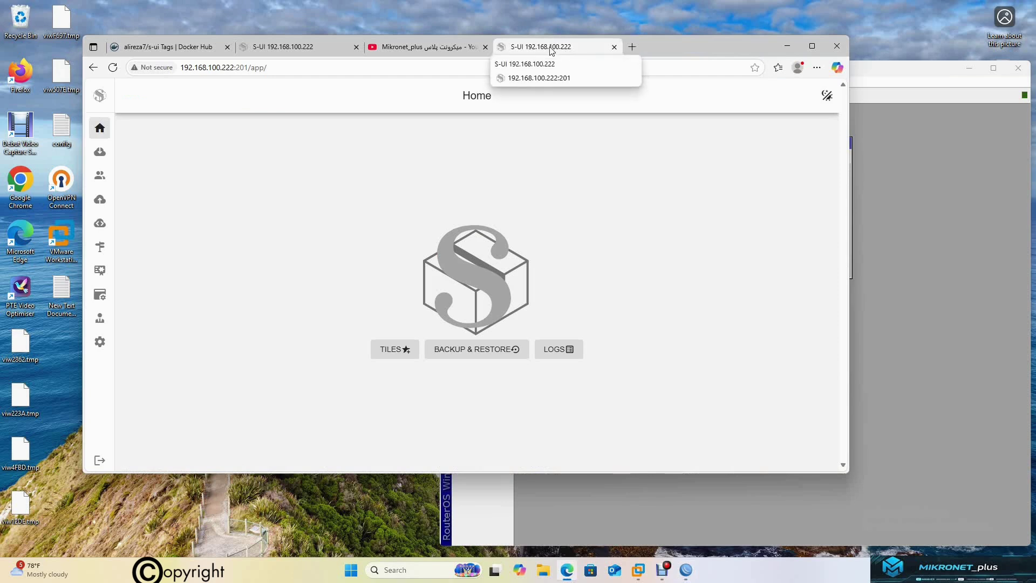
Save a new WireGuard endpoint tagged wireguard-imF with prefilled keys, 10.0.0.249/32 and port 49547
click(103, 229)
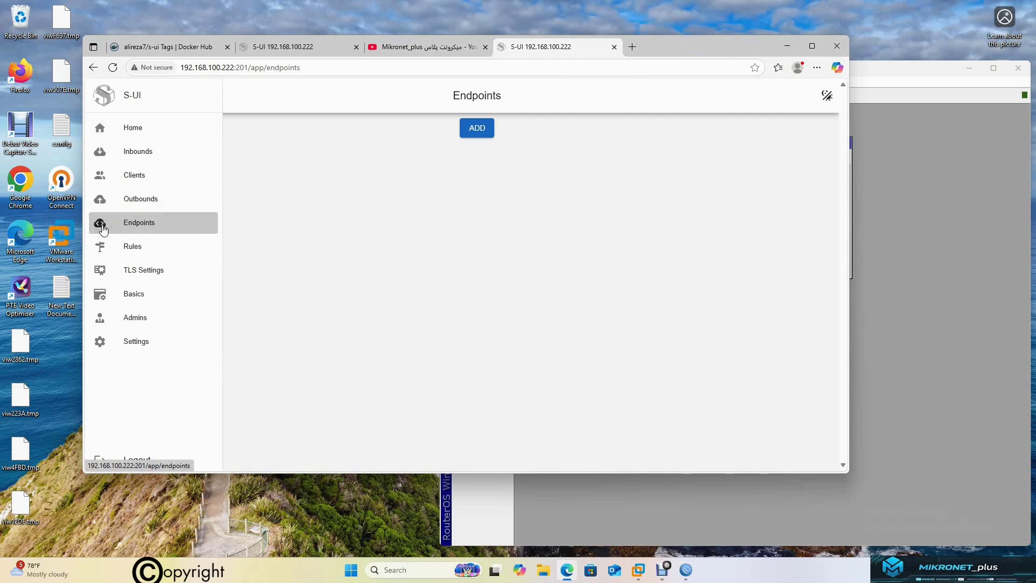
click(487, 131)
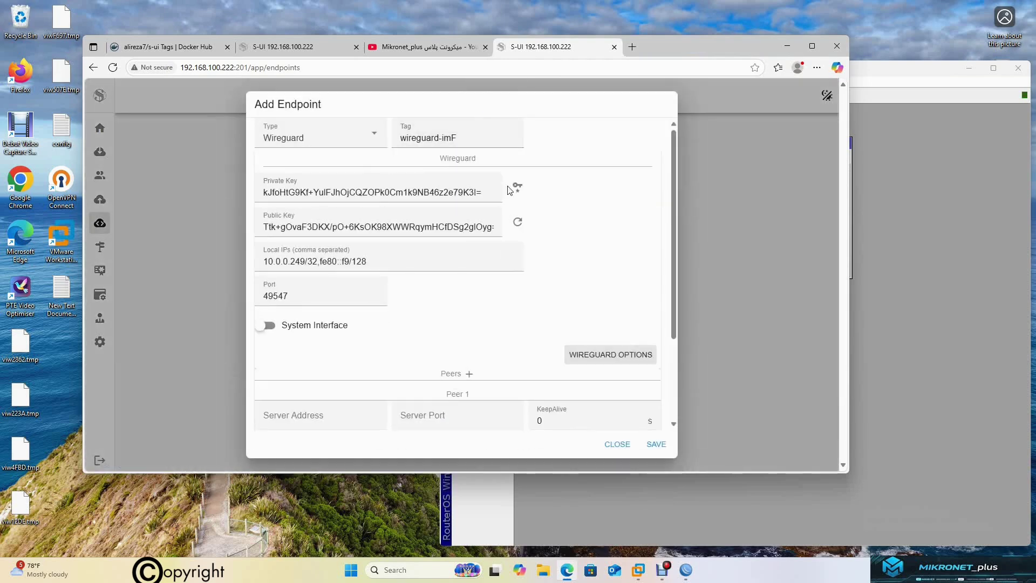
scroll(582, 282, down, 1)
scroll(586, 281, up, 1)
scroll(586, 292, down, 2)
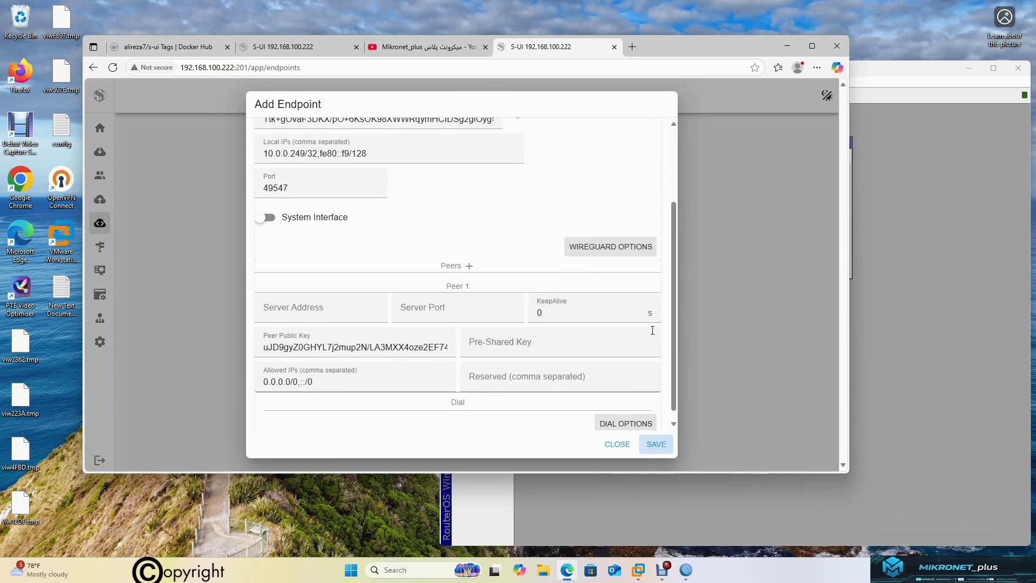
scroll(641, 154, up, 2)
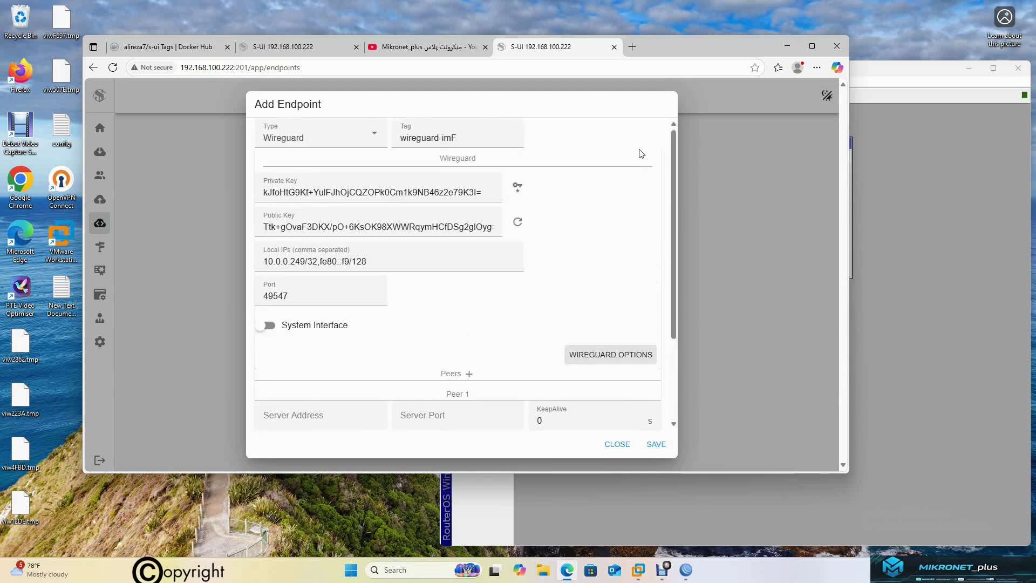
click(465, 135)
drag(465, 135, 398, 138)
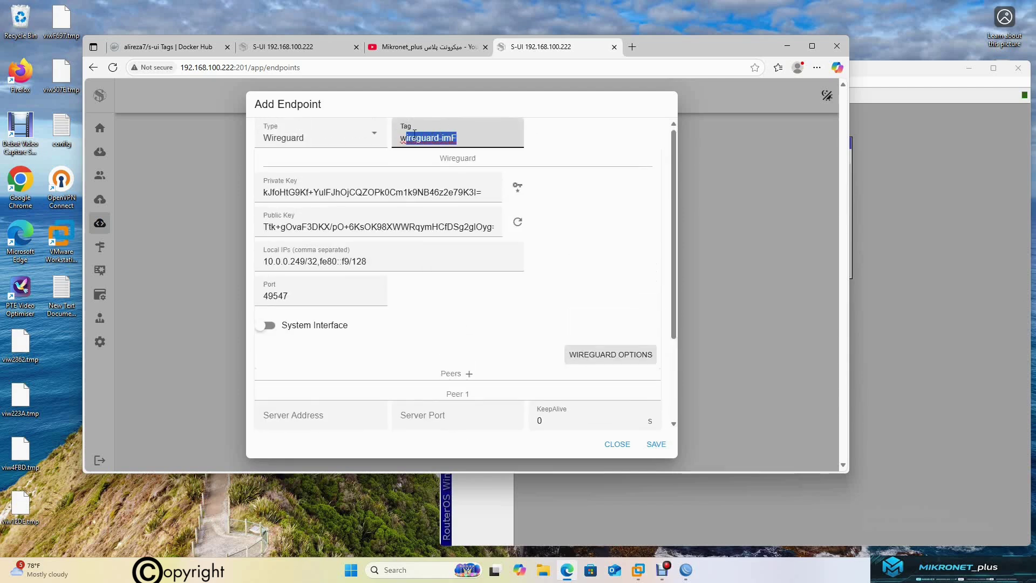
click(479, 138)
drag(479, 137, 400, 138)
scroll(603, 261, down, 3)
click(657, 444)
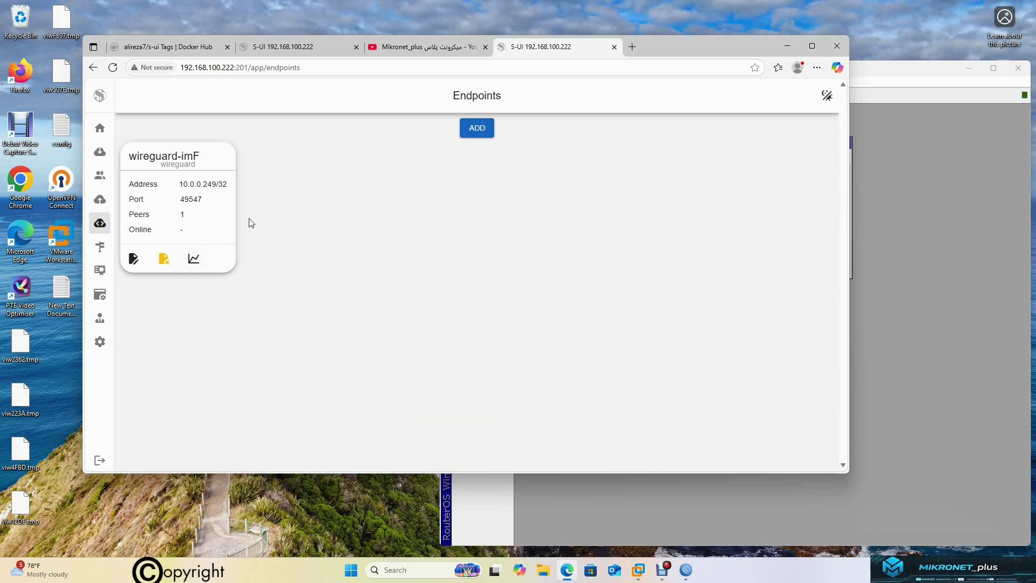
Open wireguard-imF's edit dialog scrolled to its peer settings, then bring WinBox forward
click(134, 259)
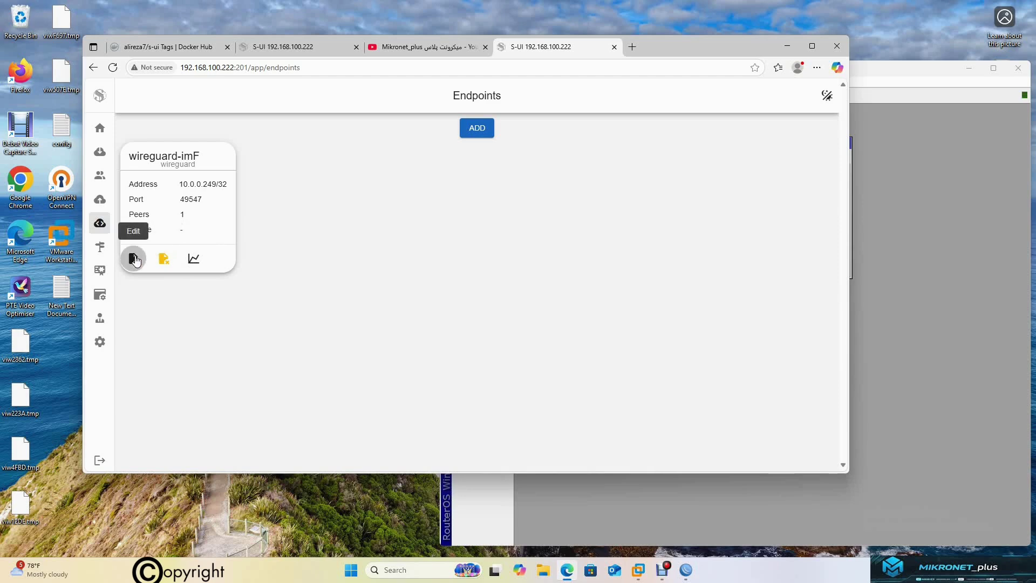
scroll(548, 253, down, 2)
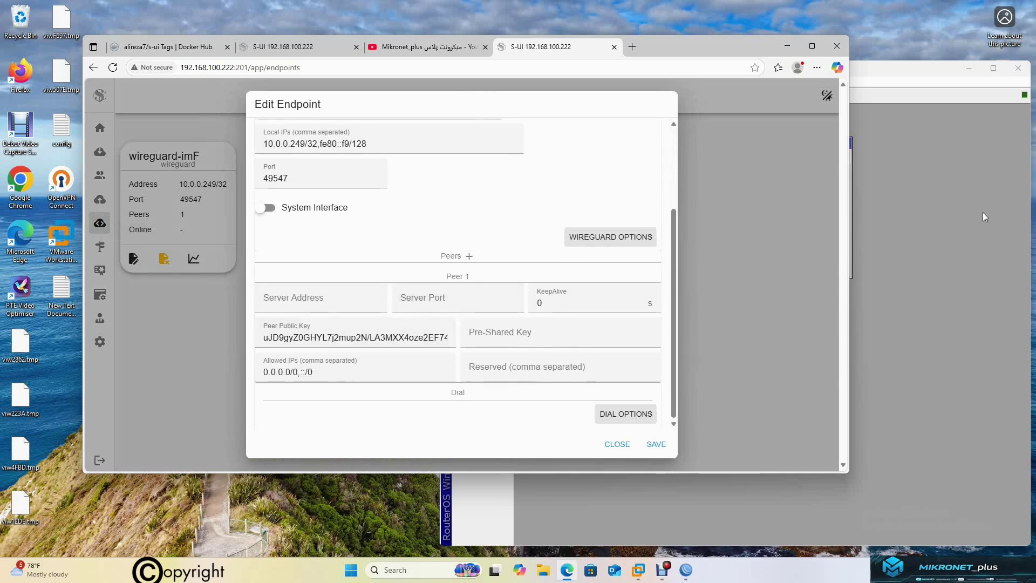
click(959, 204)
Create WireGuard interface s-ui-old1 on port 13231, renaming after 's-ui-old' hit a duplicate-name error
click(845, 142)
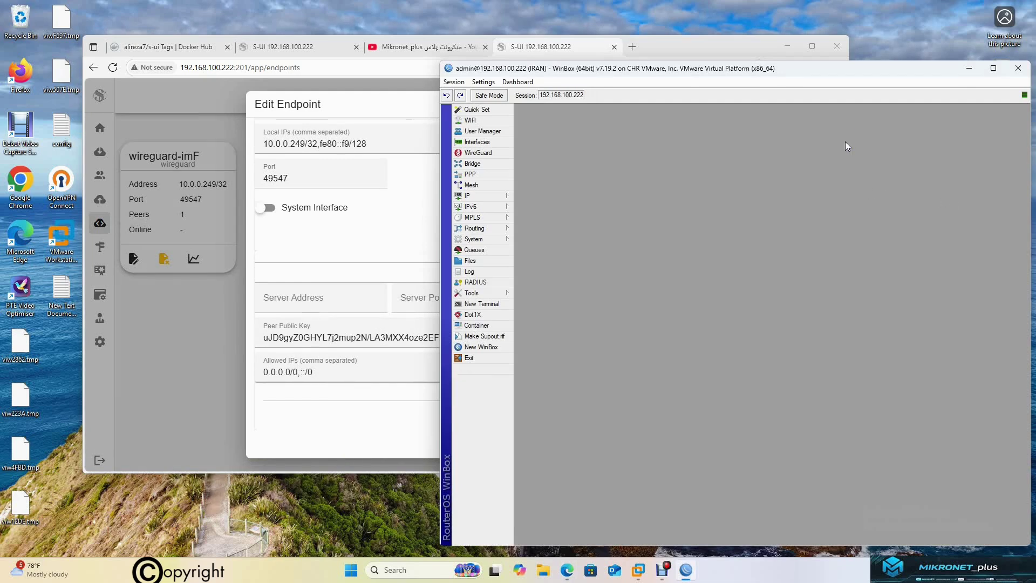
click(478, 152)
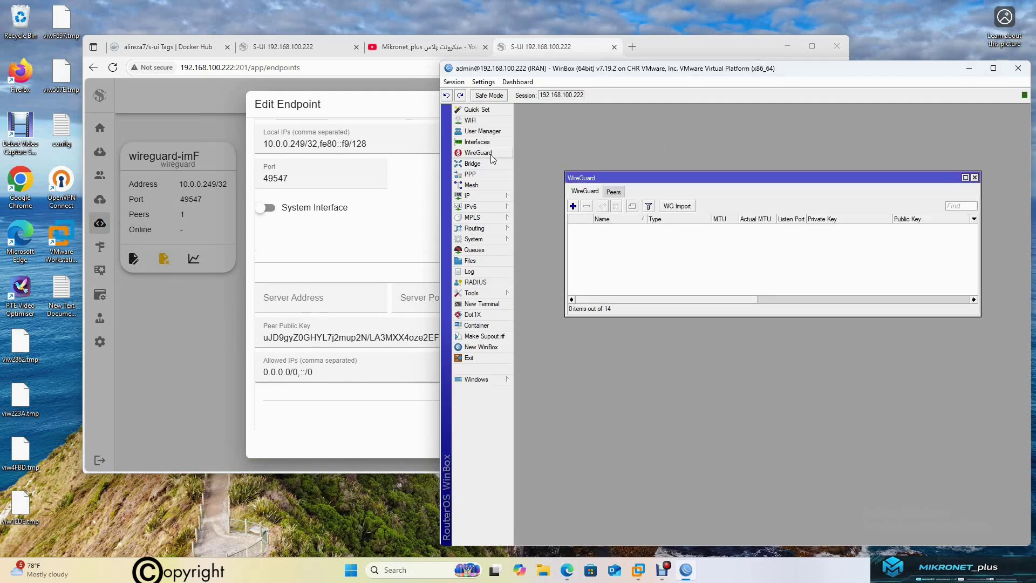
click(574, 206)
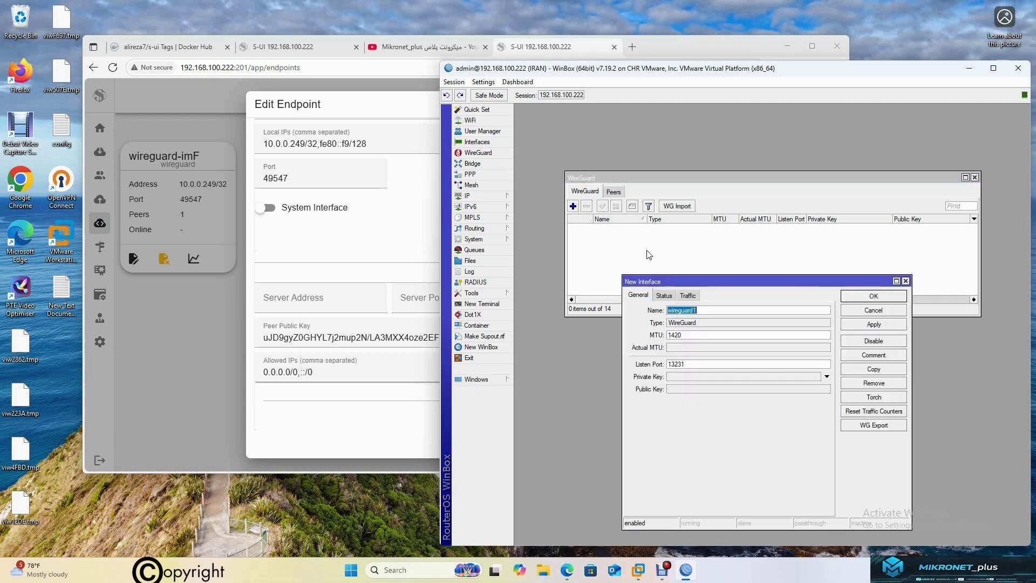
click(857, 312)
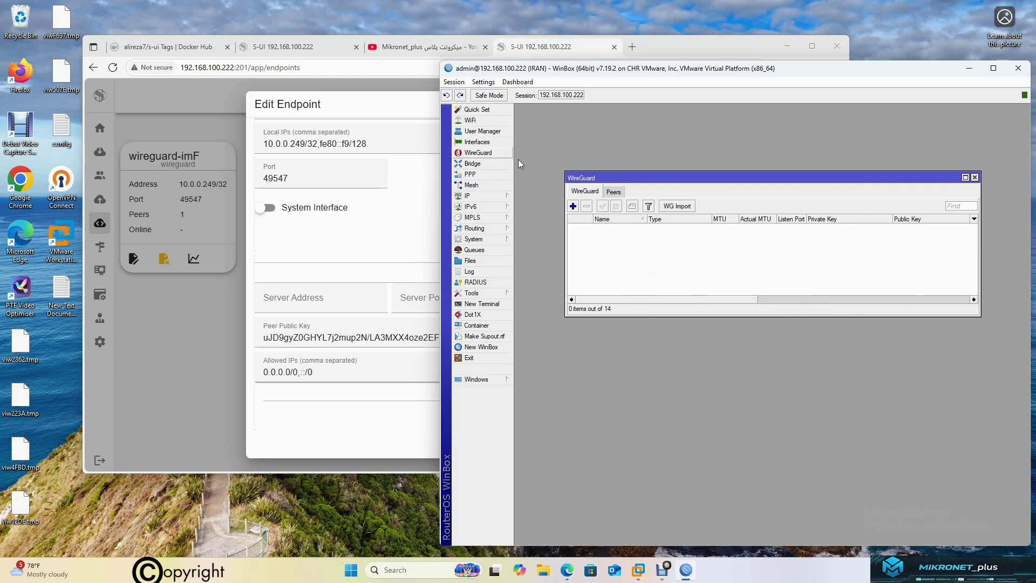
click(573, 206)
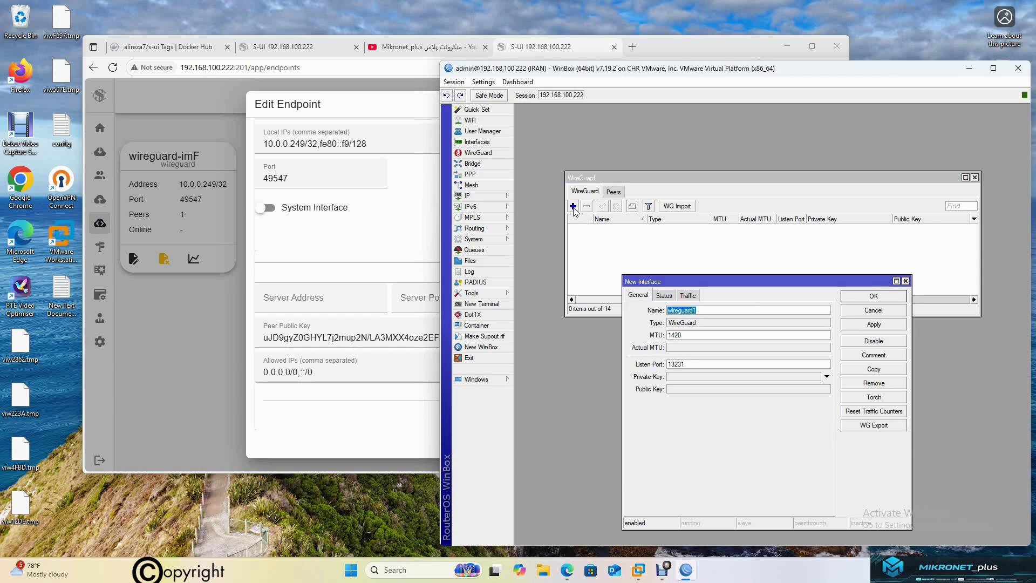
text(s-ui-old)
click(871, 324)
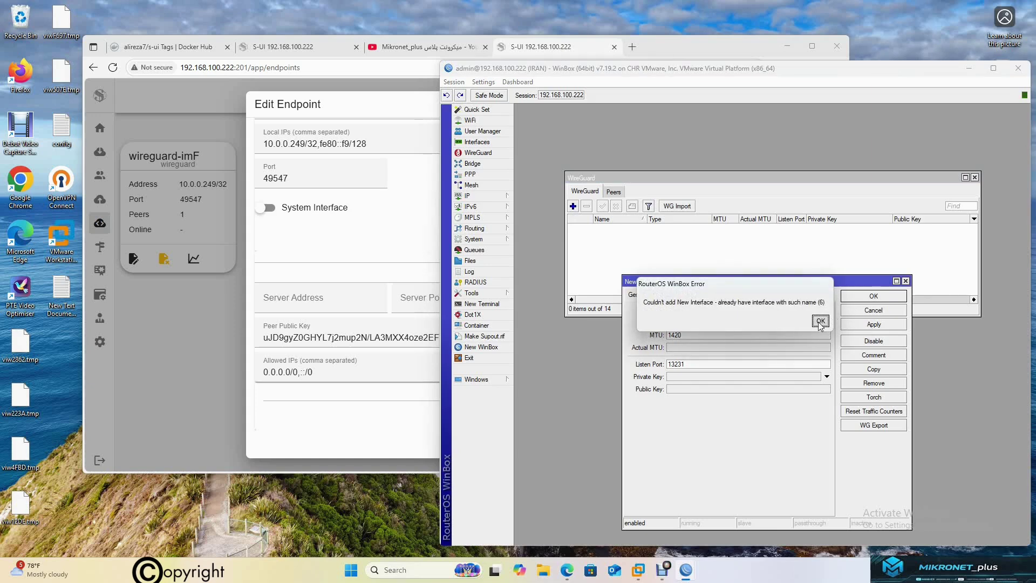
click(820, 322)
click(702, 312)
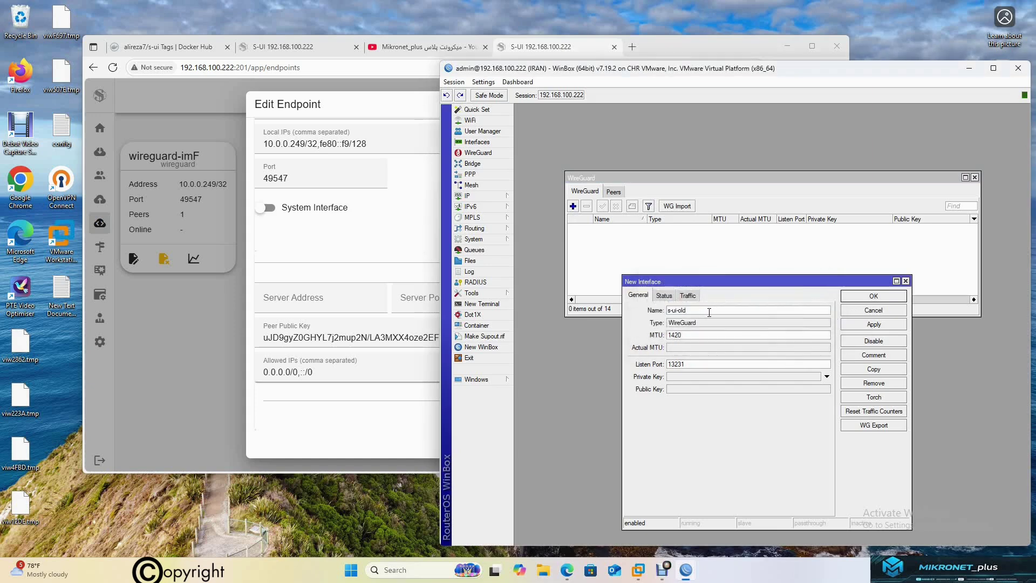
click(874, 324)
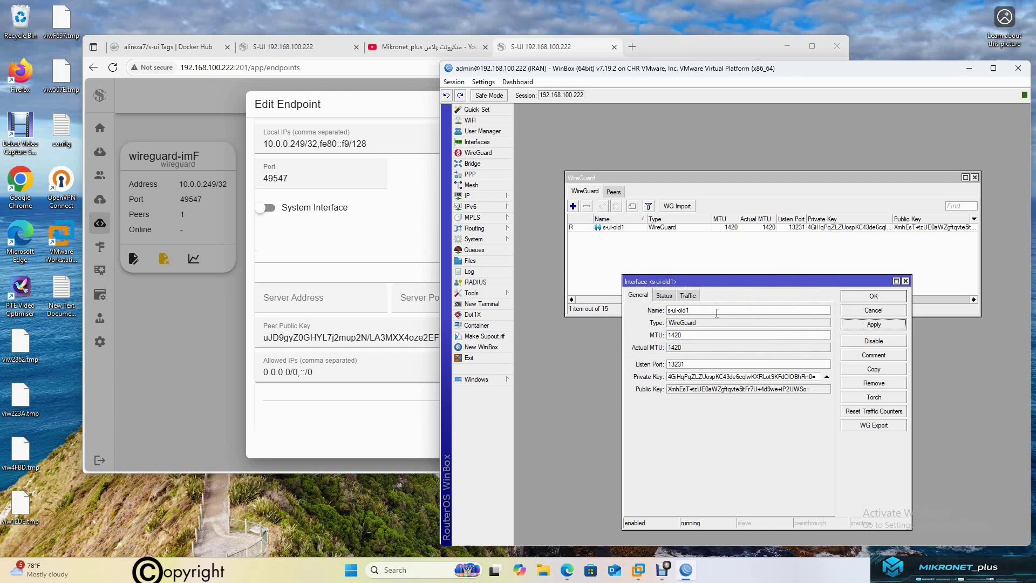
drag(752, 281, 750, 231)
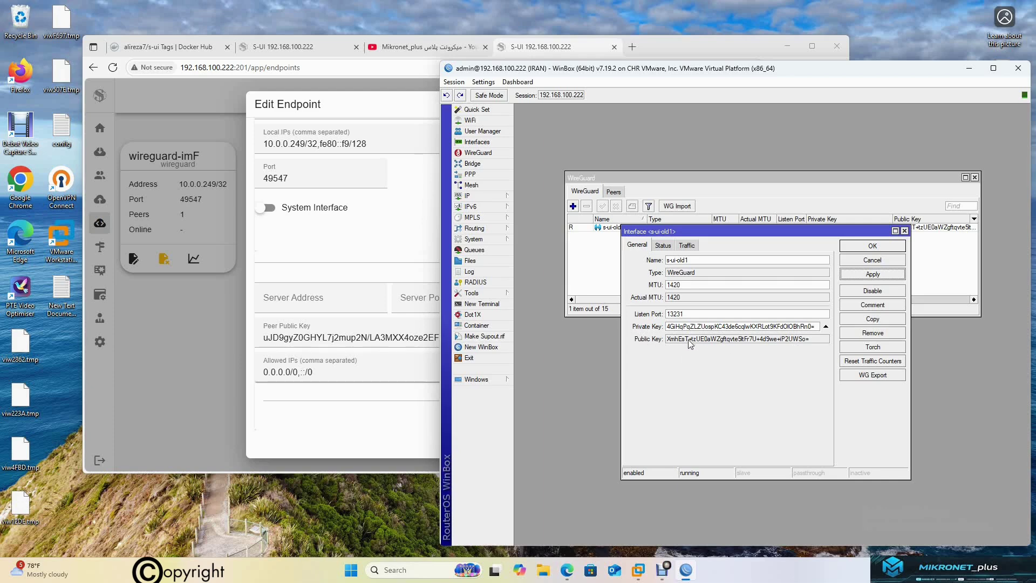
Copy the s-ui-old1 interface's public key in WinBox and return to S-UI's peer key field
key(ctrl+plus)
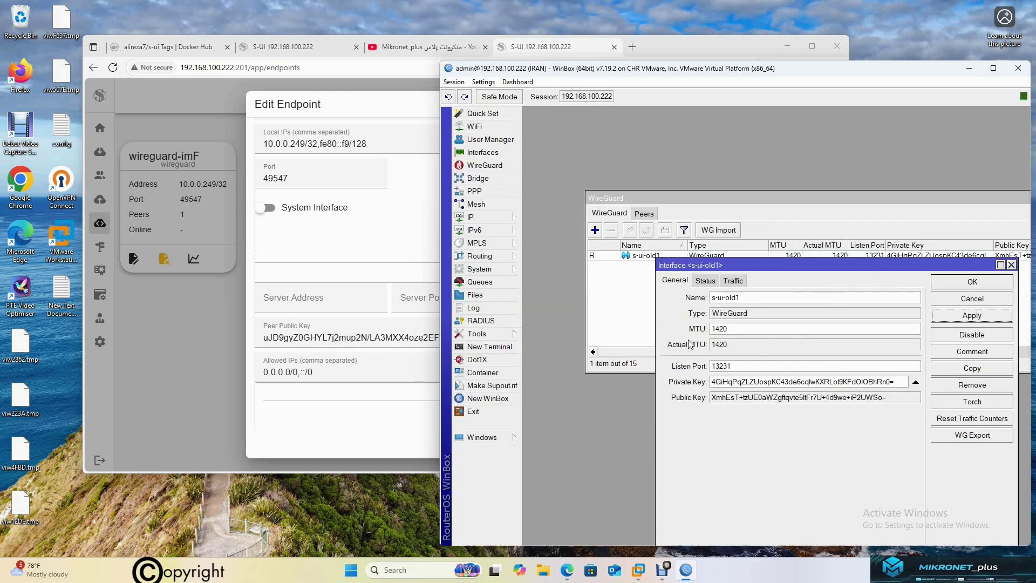
click(897, 399)
drag(897, 398, 704, 400)
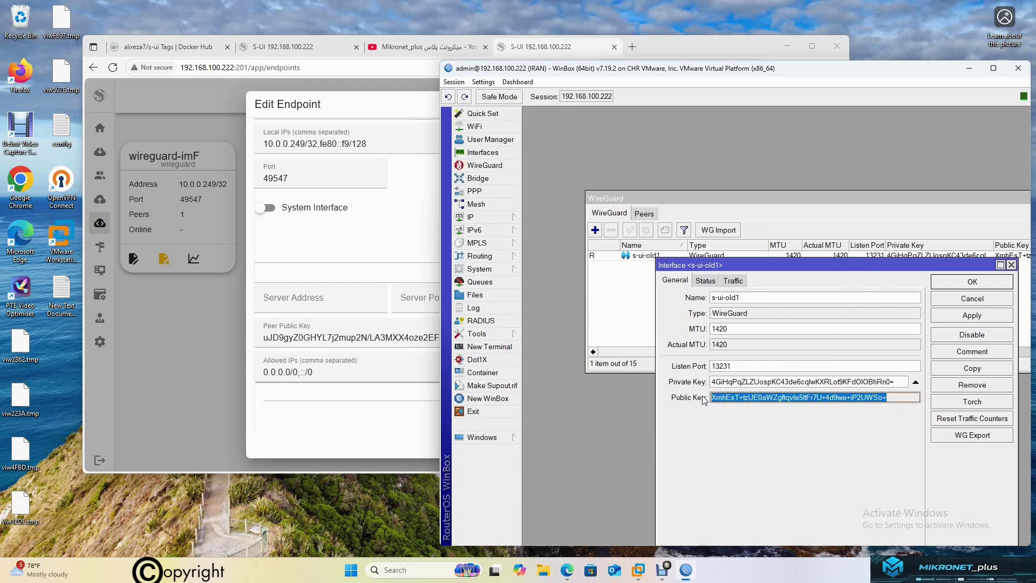
right_click(768, 400)
click(788, 405)
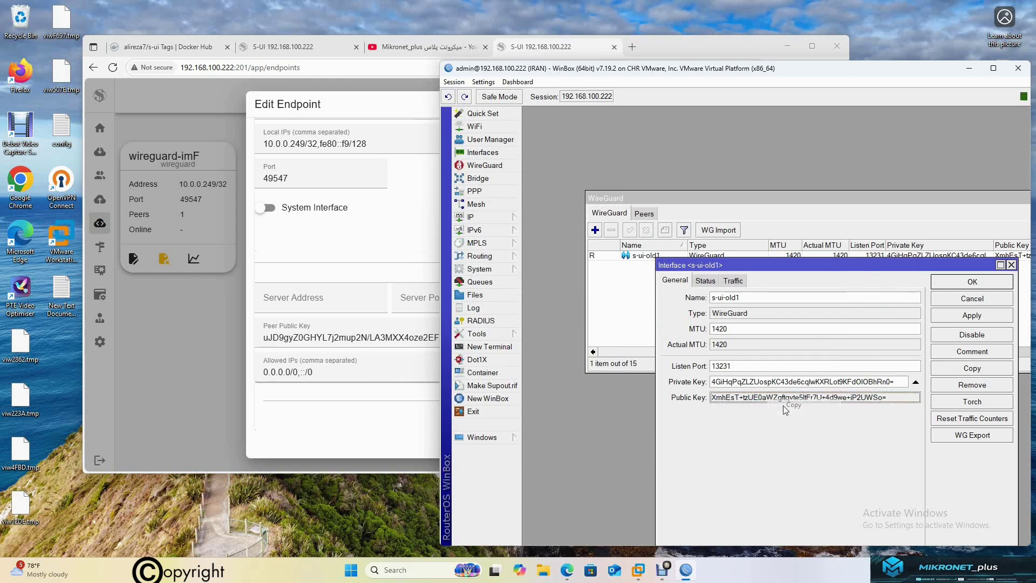
click(367, 339)
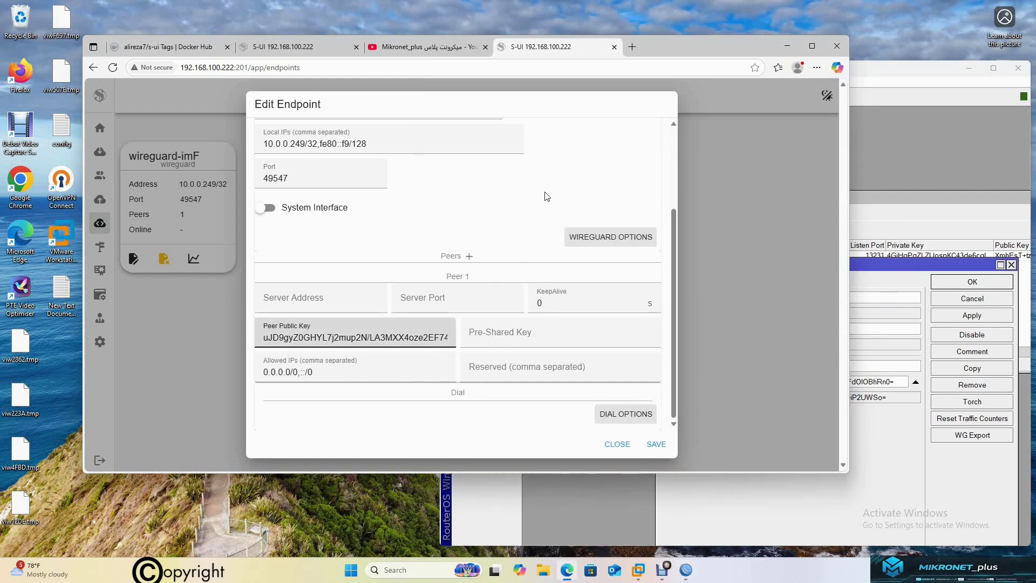
Replace Peer 1's public key in S-UI with the WinBox interface's public key
drag(369, 339, 182, 338)
key(BackSpace)
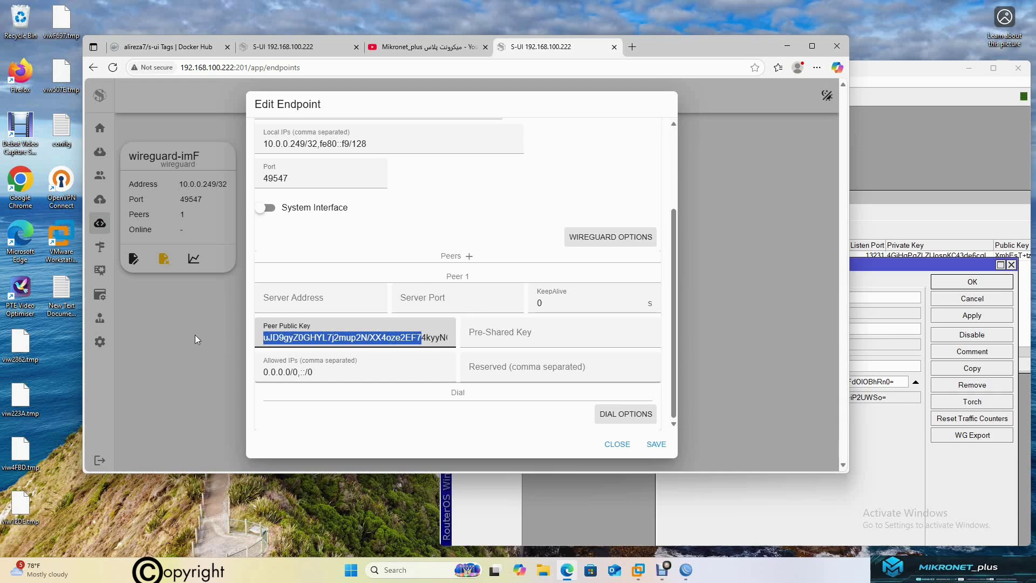
key(ctrl+a)
key(BackSpace)
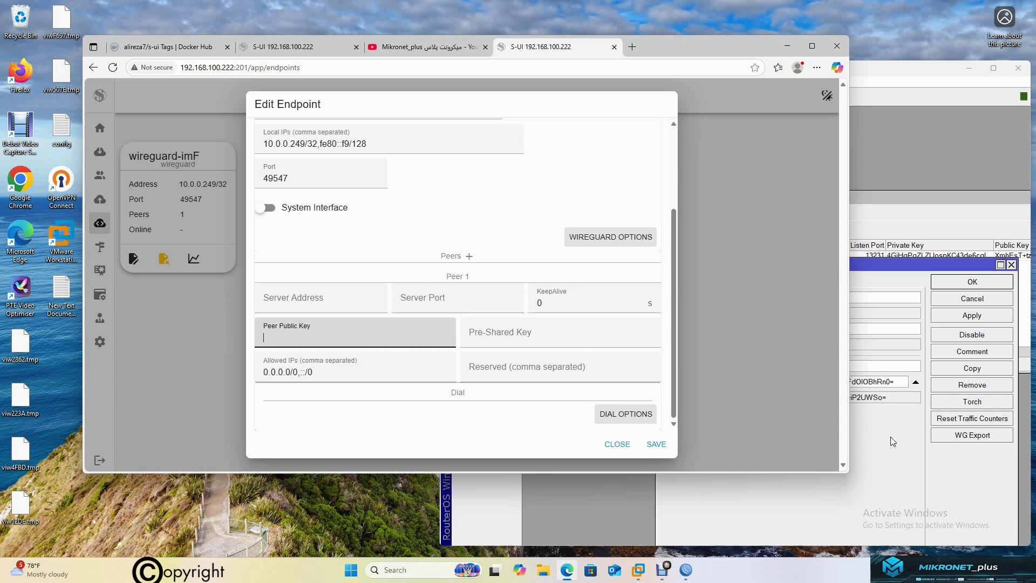
click(890, 436)
drag(918, 397, 711, 398)
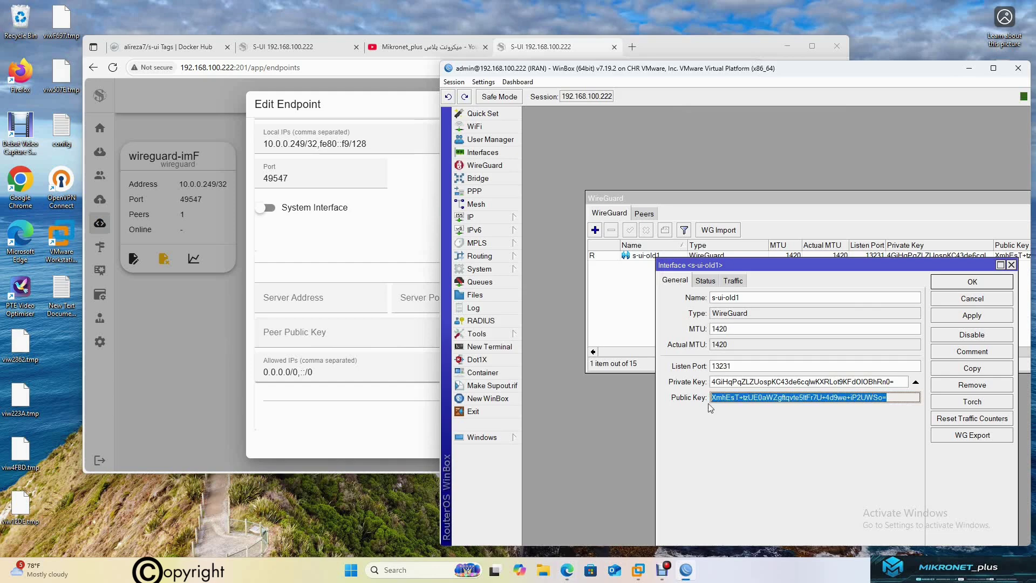
click(364, 332)
right_click(363, 324)
click(394, 430)
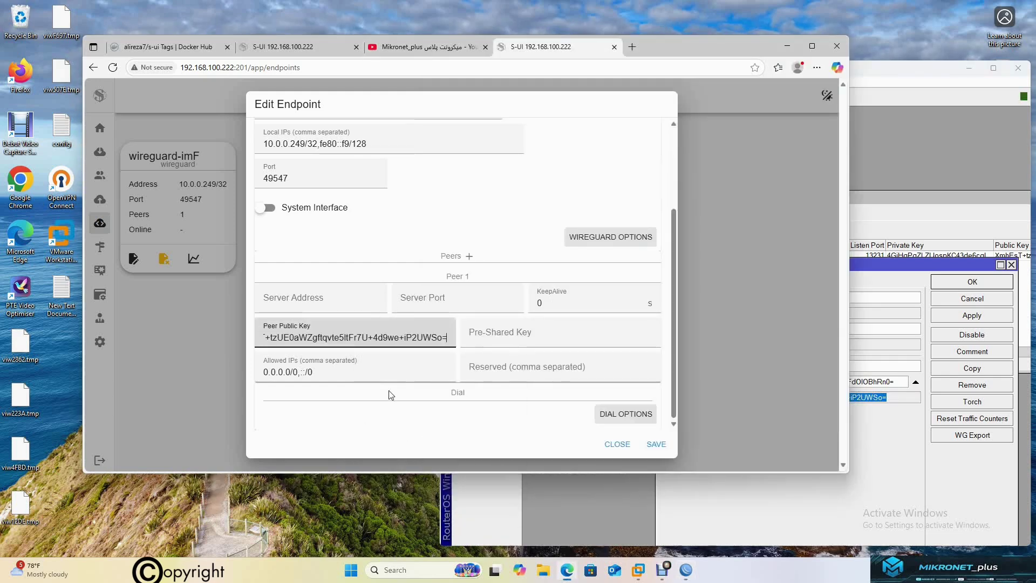
Copy listen port 13231 from WinBox over the endpoint port 49547, then close the s-ui-old1 interface settings
click(855, 439)
drag(755, 367, 710, 366)
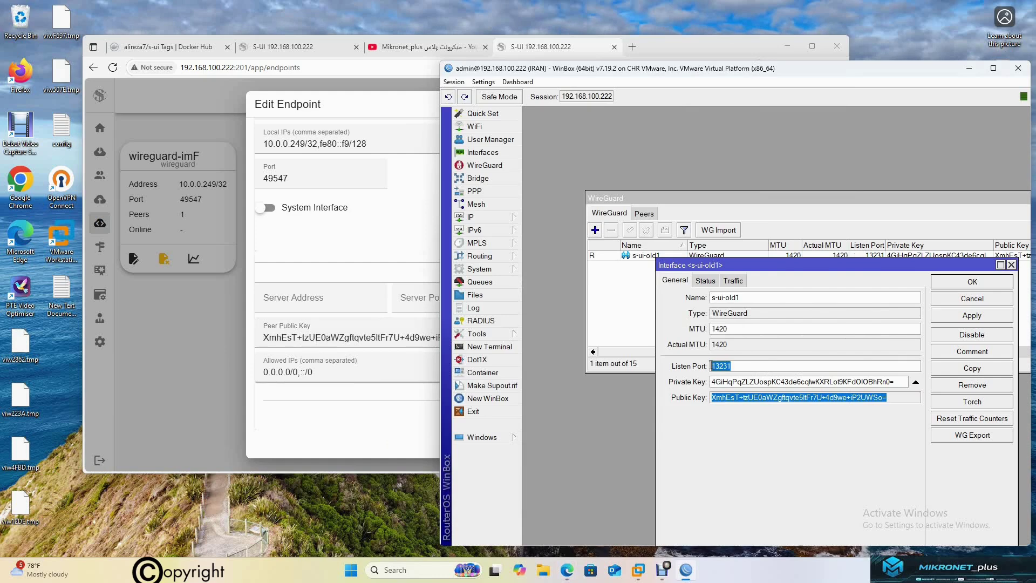
right_click(723, 367)
click(747, 383)
double_click(280, 178)
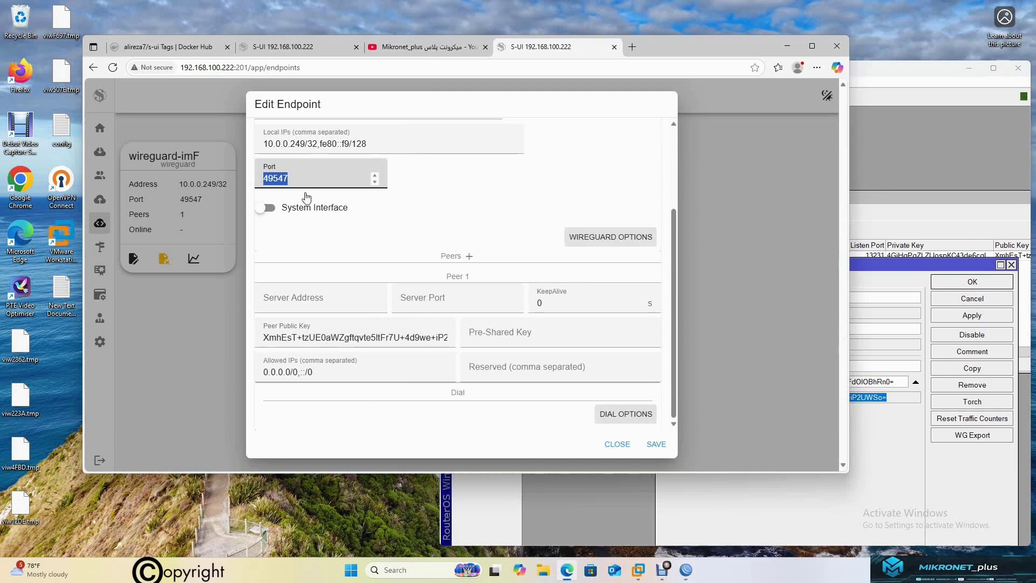
key(ctrl+v)
click(887, 451)
click(972, 285)
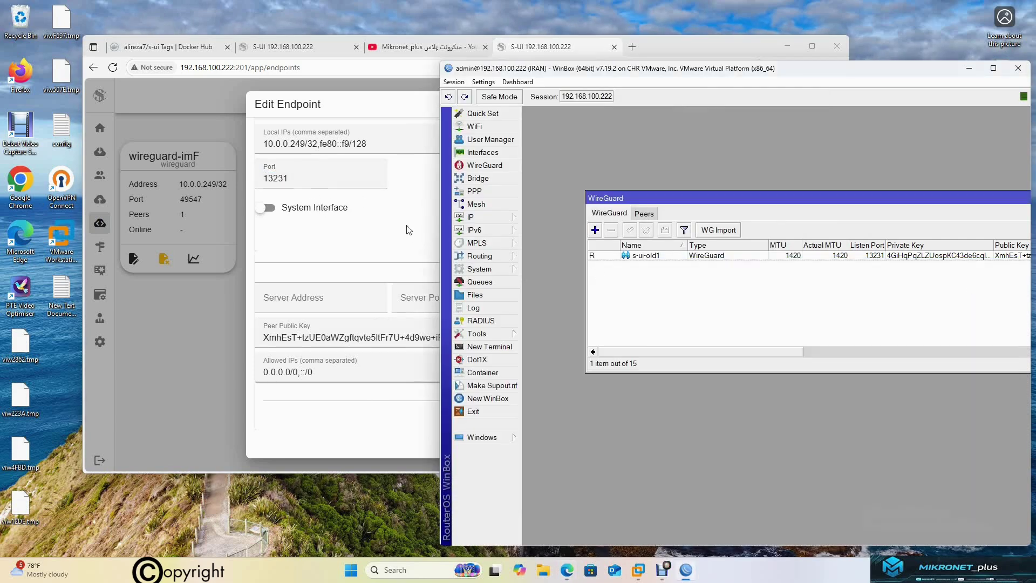
Add a new WireGuard peer on interface s-ui-old1 with an auto-generated private key
click(385, 221)
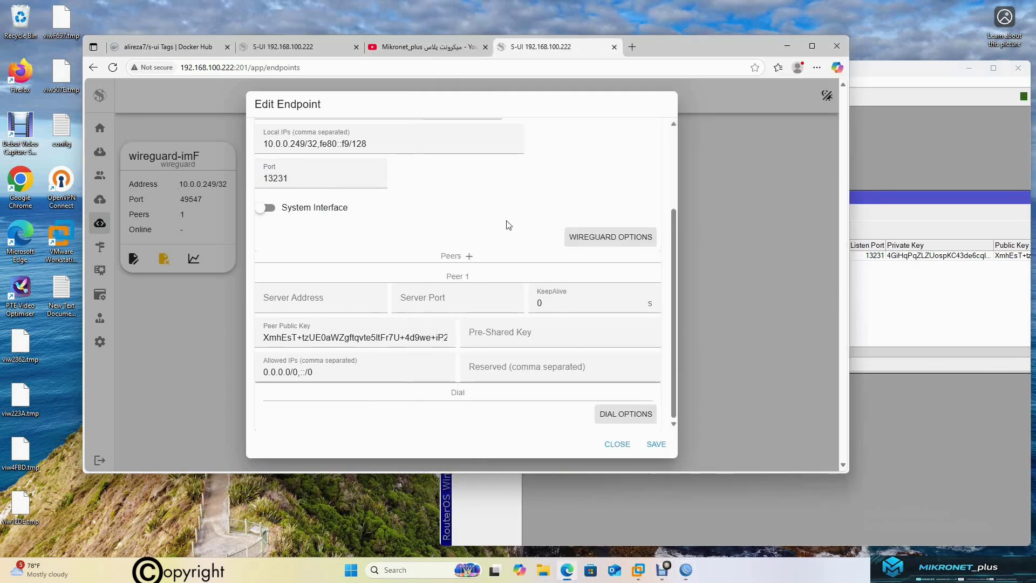
click(890, 204)
click(636, 215)
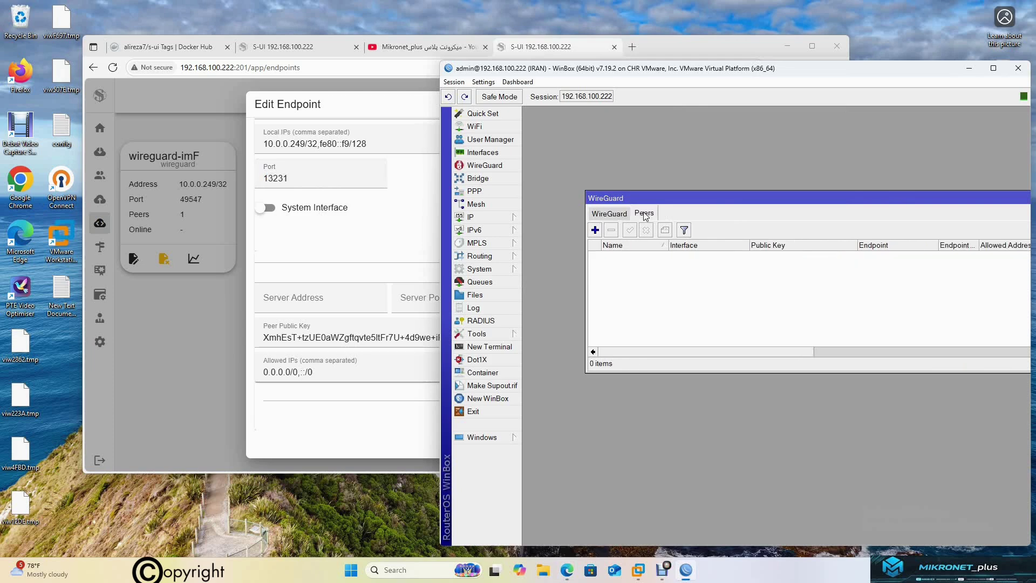
click(595, 231)
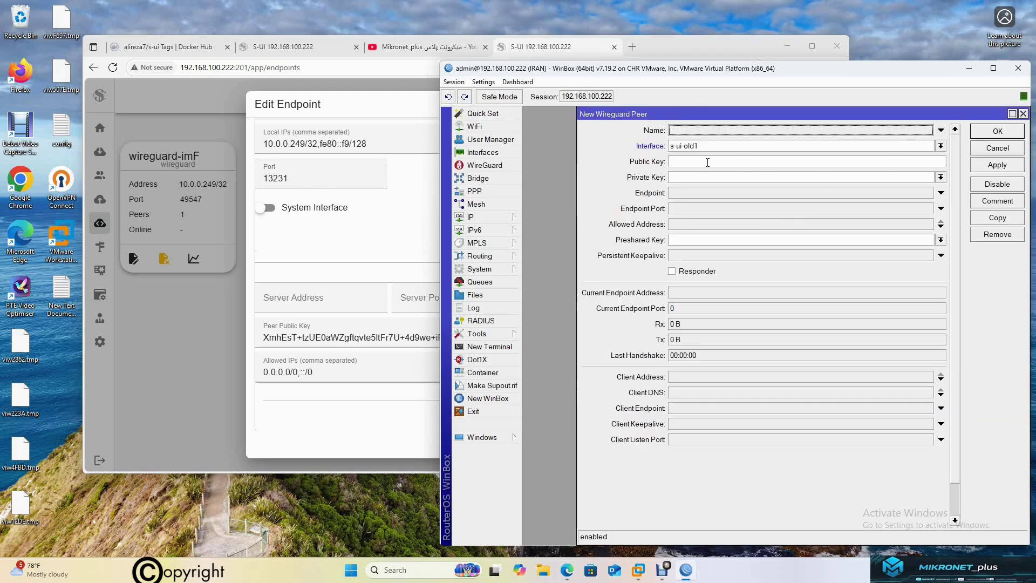
click(698, 146)
click(698, 146)
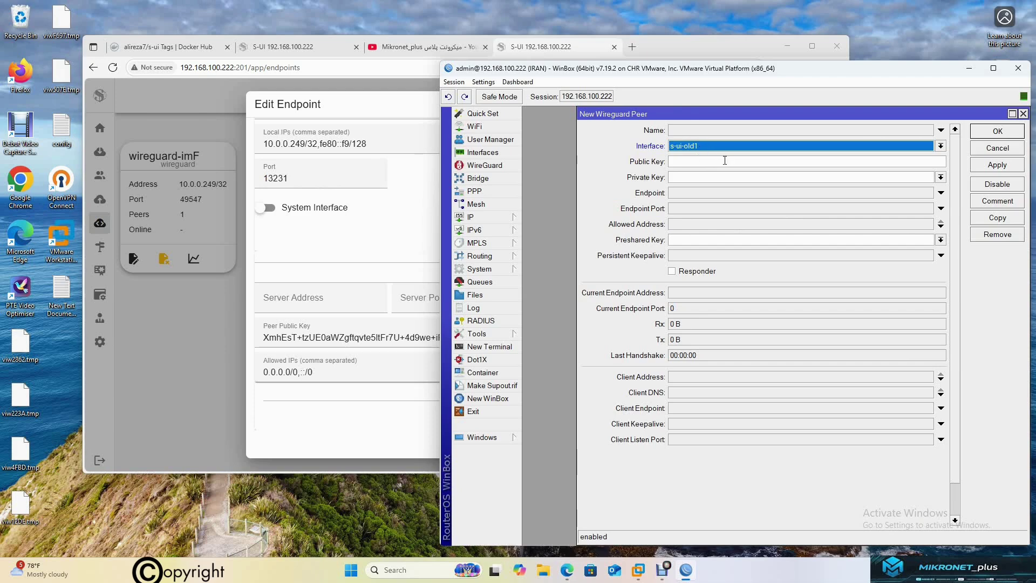
click(940, 177)
click(751, 189)
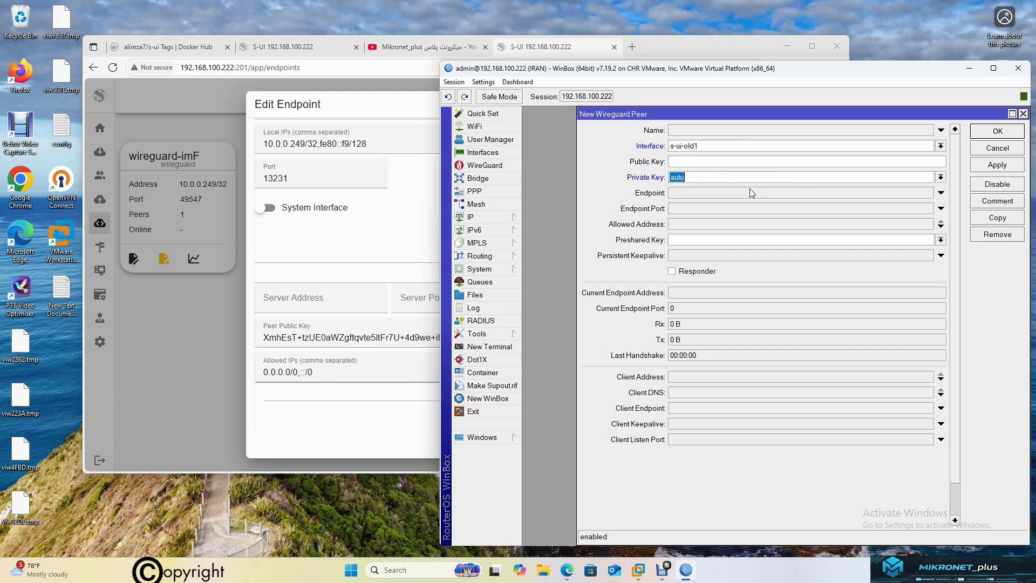
Set the peer's endpoint to 172.17.0.8 port 13231 with allowed address 0.0.0.0/0 and apply
click(692, 192)
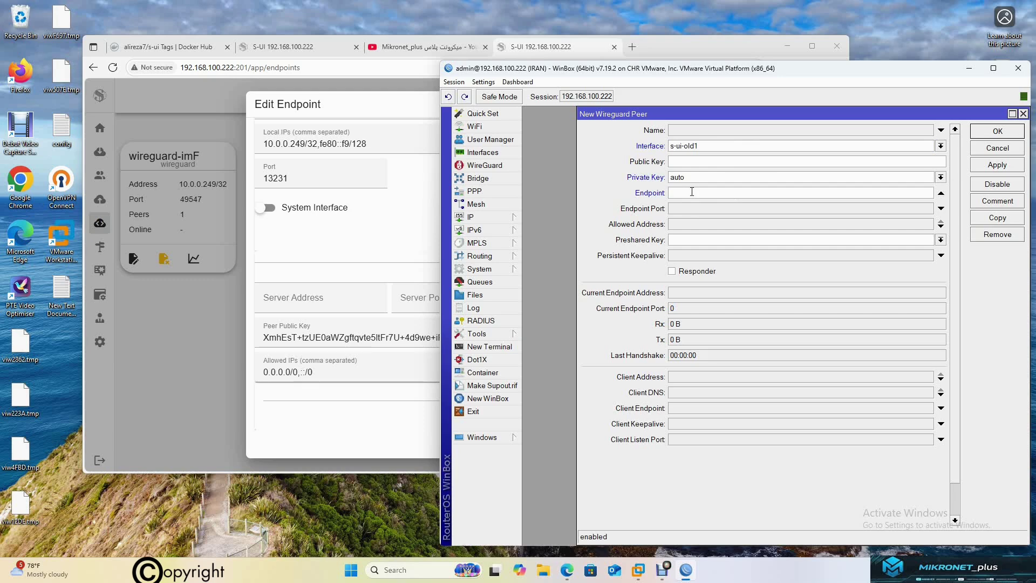
text(172.17.0.8)
click(694, 210)
text(1)
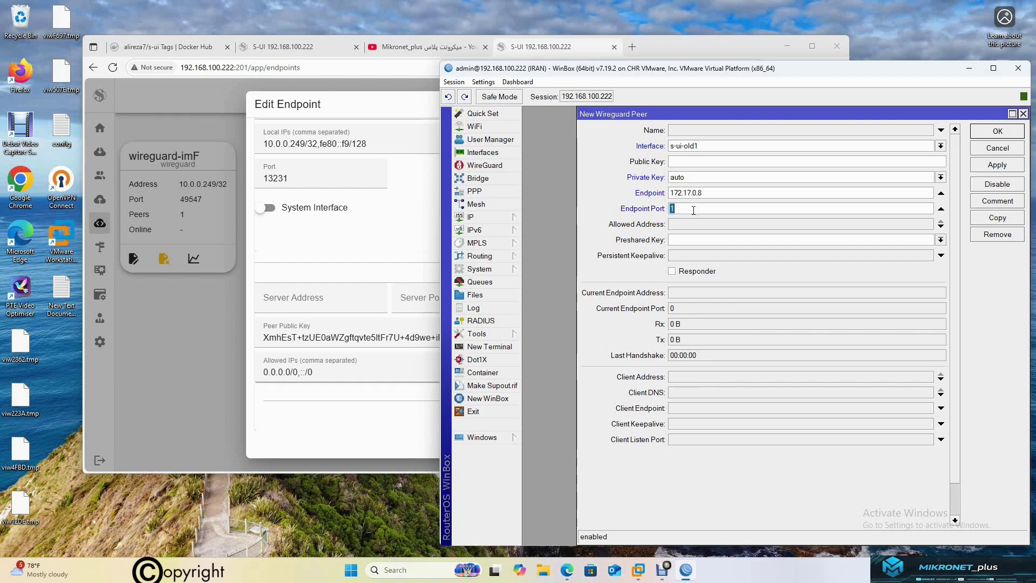
text(3231)
click(693, 223)
text(0.0.)
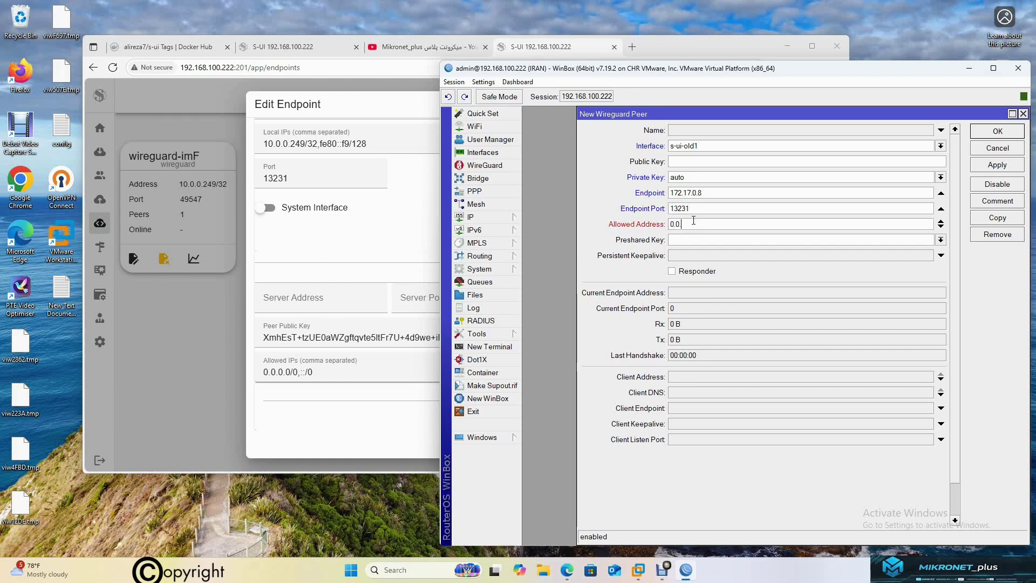
text(0.0/0)
click(996, 167)
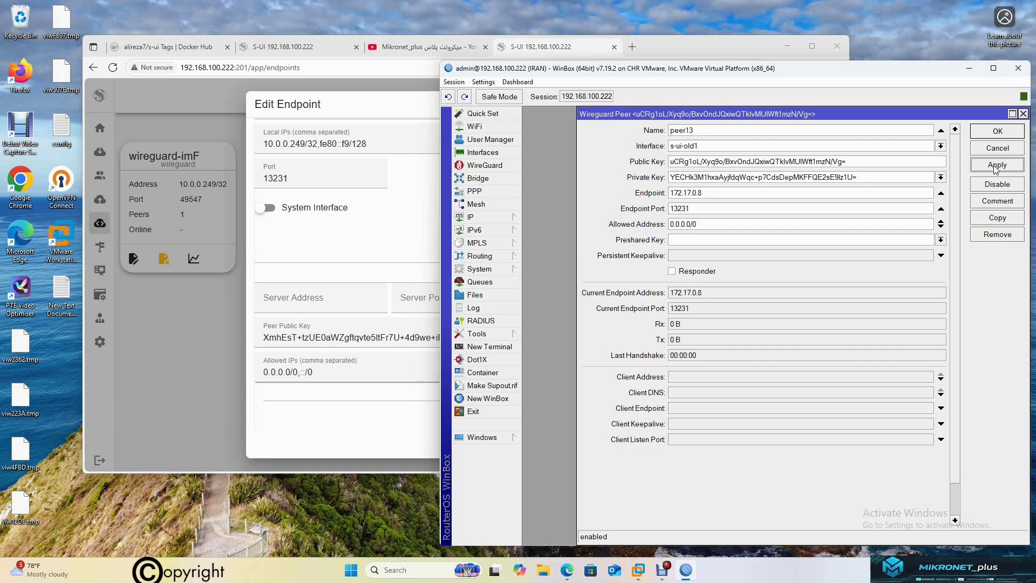
Copy the peer's generated private key and select the S-UI endpoint's existing private key
drag(863, 177, 643, 173)
right_click(693, 177)
click(727, 196)
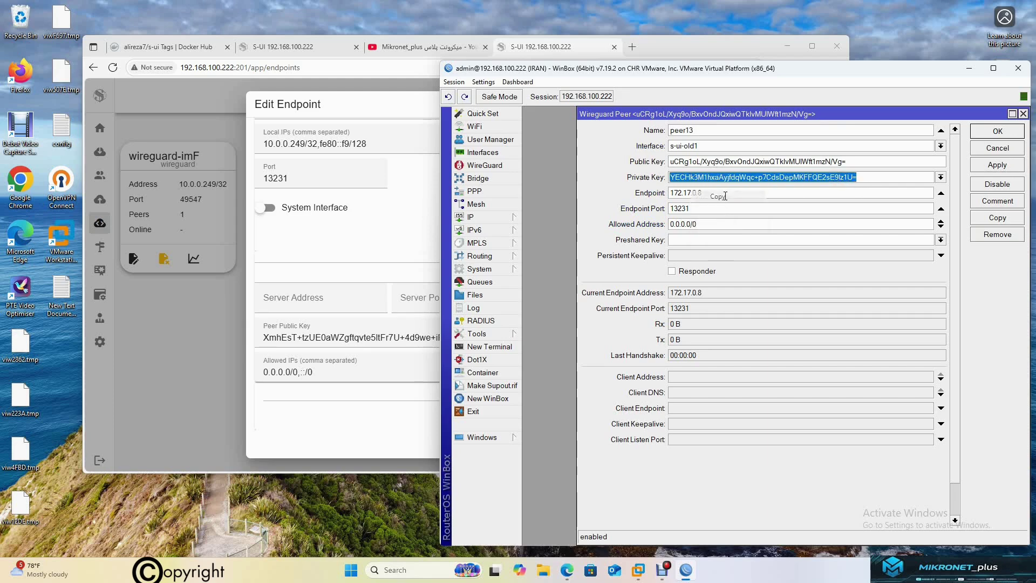
click(373, 232)
scroll(376, 246, up, 1)
scroll(376, 246, up, 2)
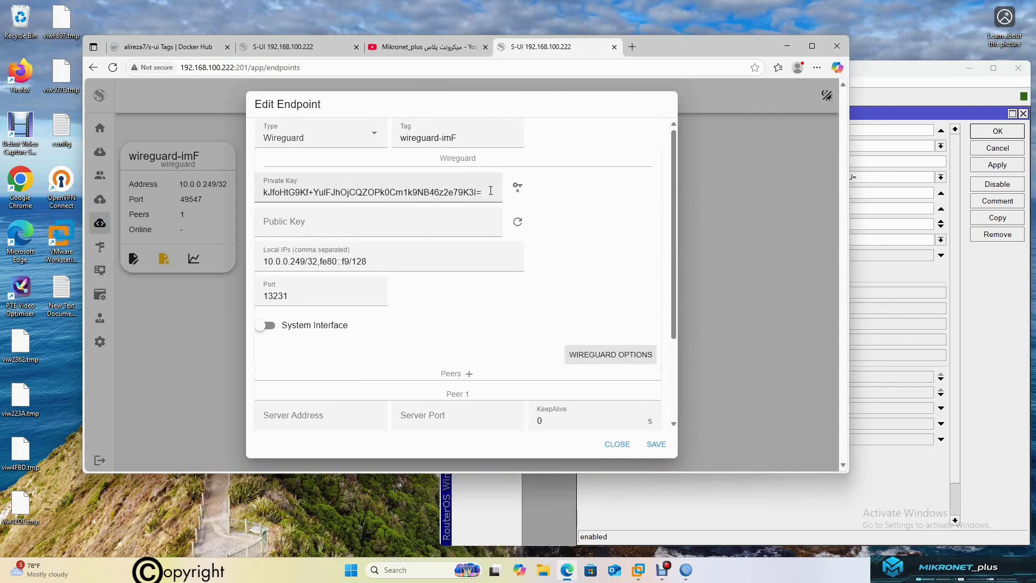
drag(485, 192, 199, 189)
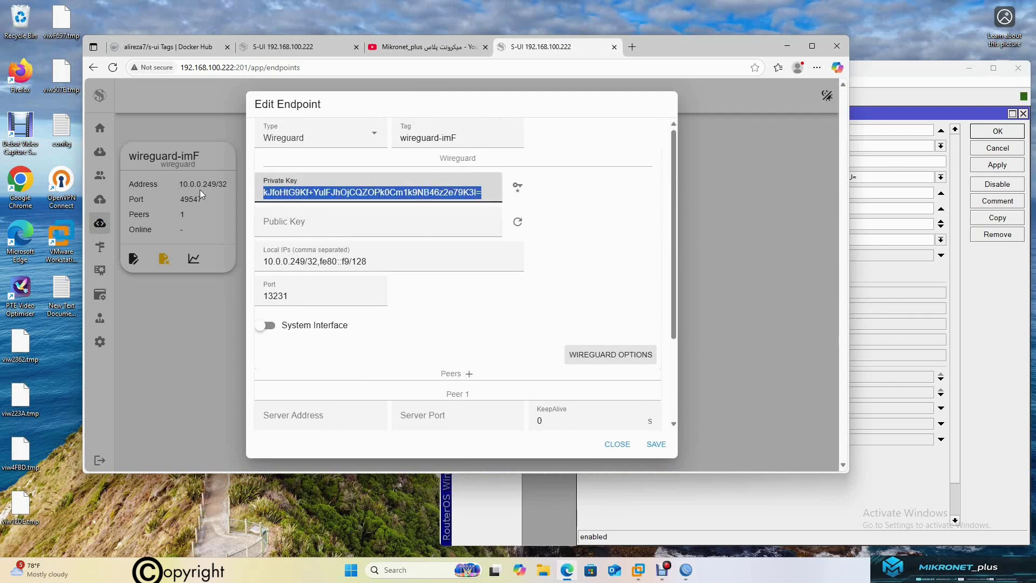
Paste the MikroTik private key into wireguard-imF, regenerate its public key, and save the endpoint
key(ctrl+v)
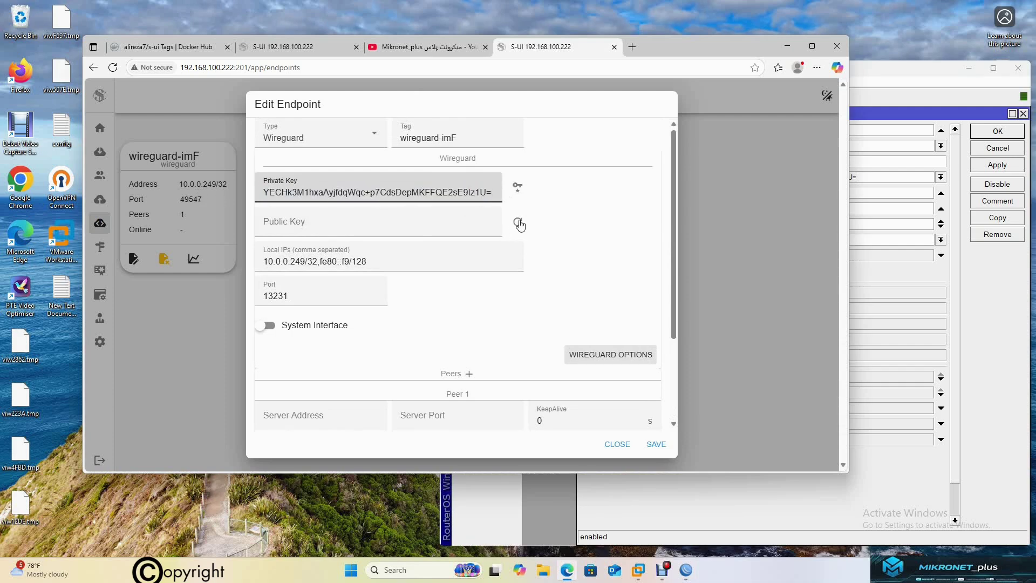
click(519, 222)
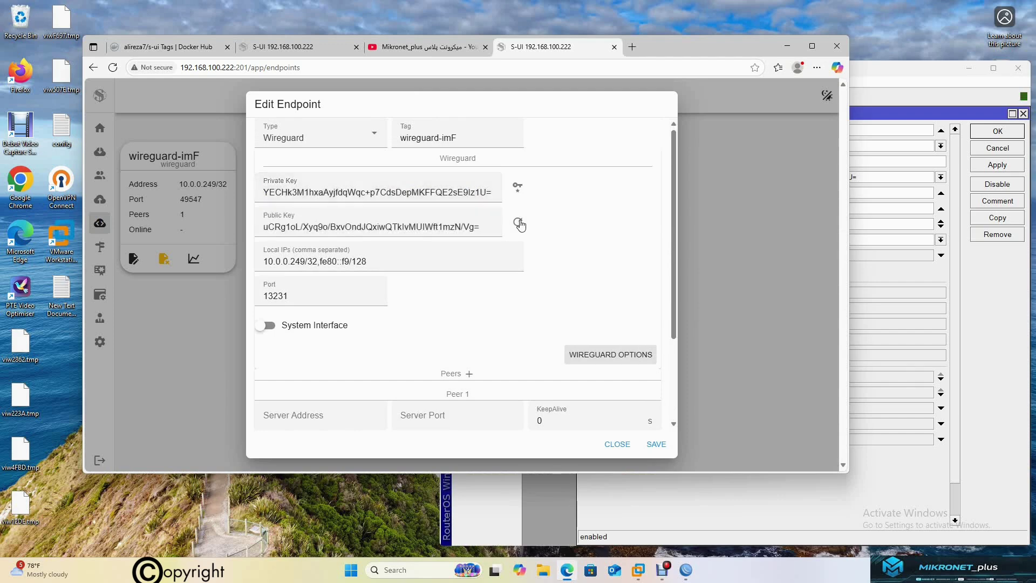
drag(487, 227, 318, 227)
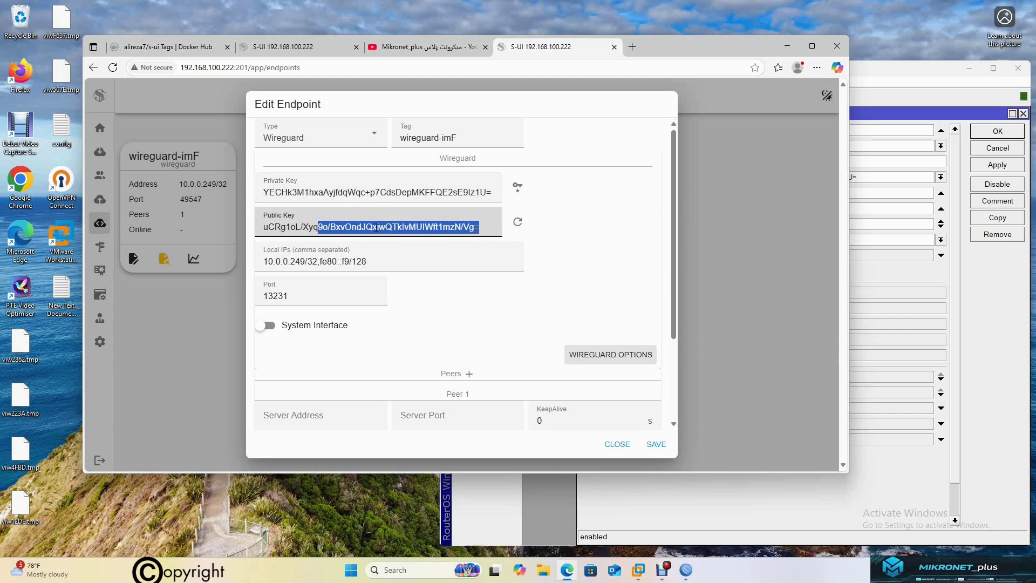
click(886, 129)
drag(770, 49, 699, 50)
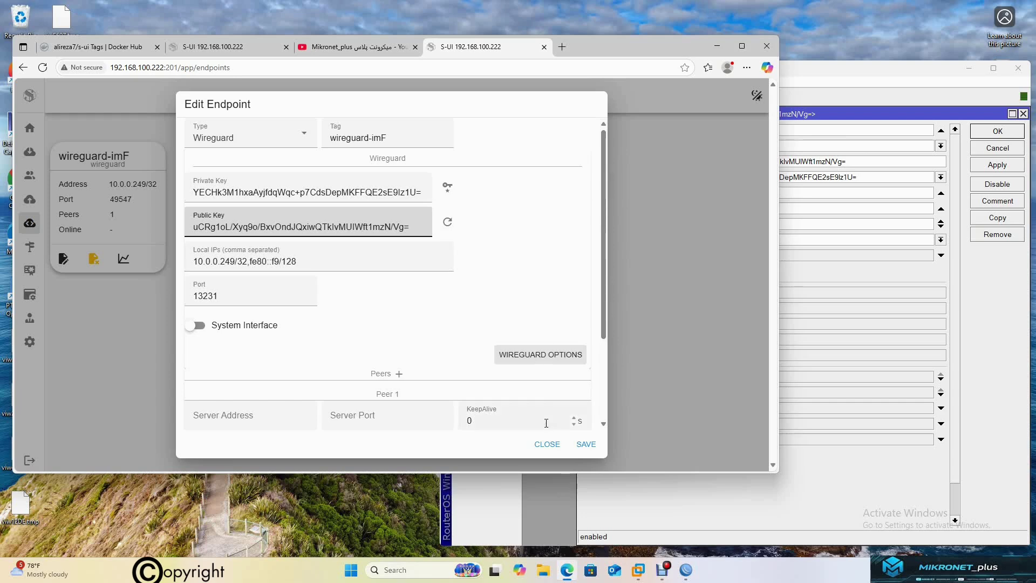
click(586, 444)
Close the peer settings, check peer13's last handshake and Rx/Tx, then show S-UI Inbounds
click(1012, 131)
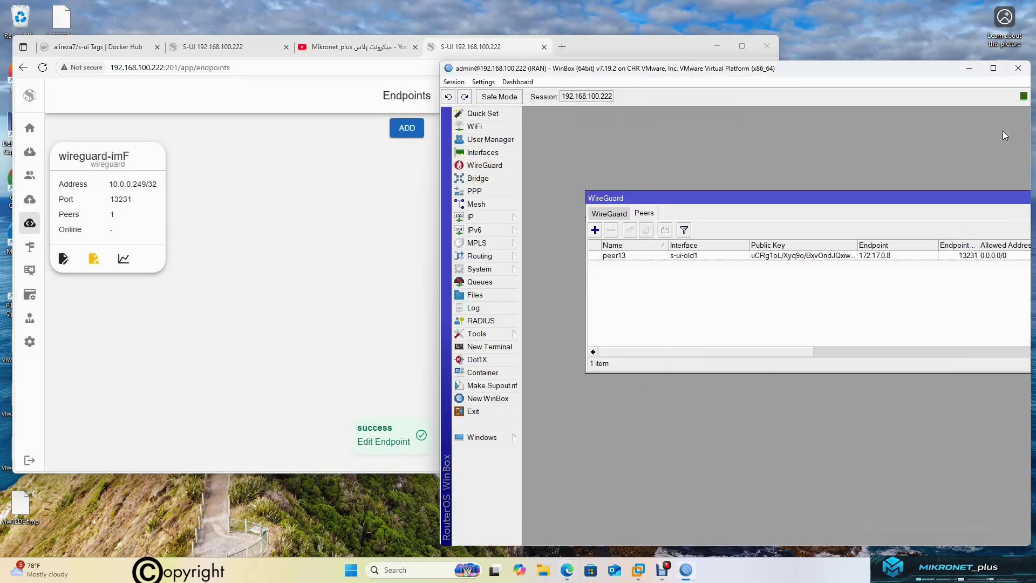
double_click(714, 256)
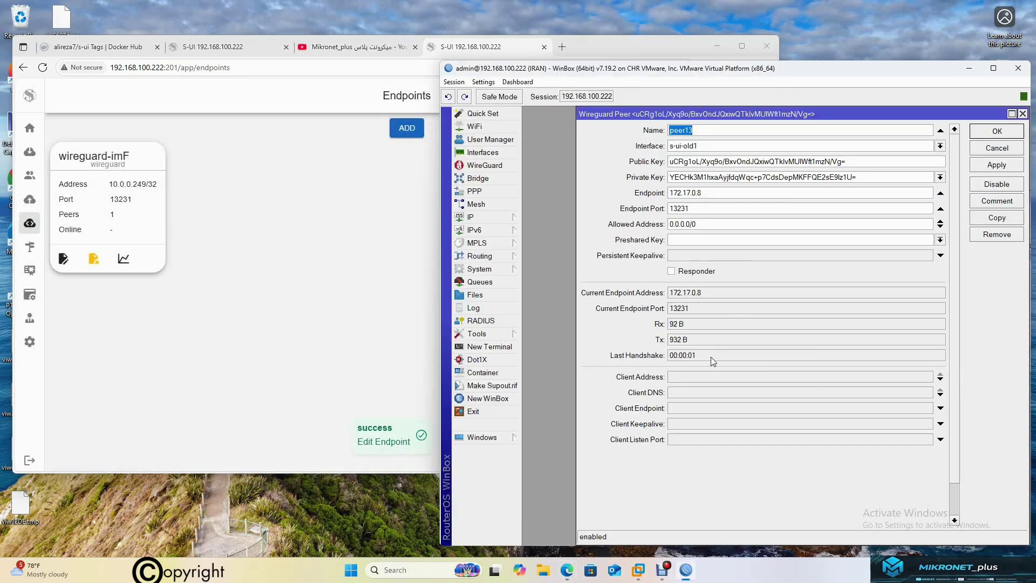
double_click(689, 356)
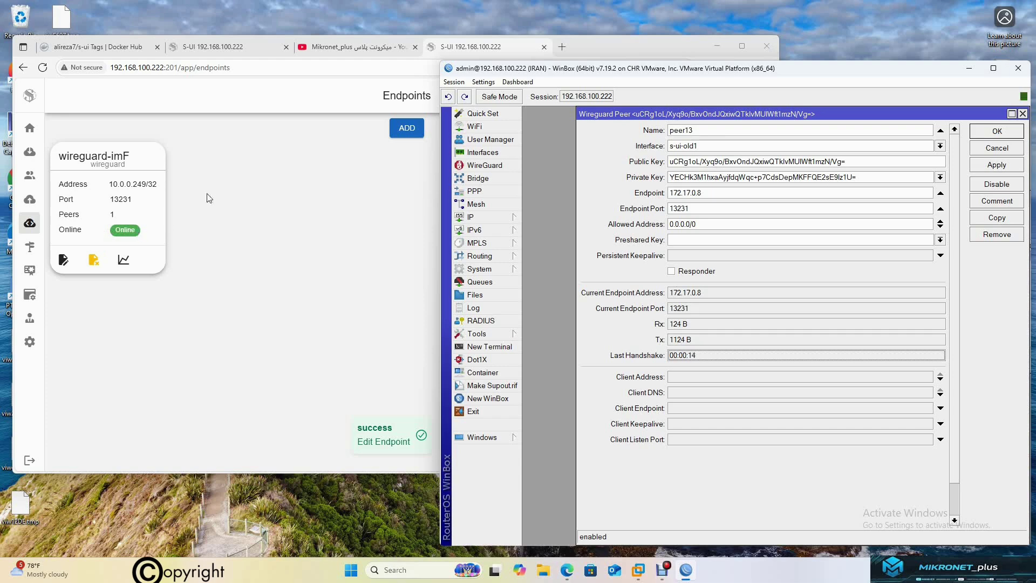
click(33, 151)
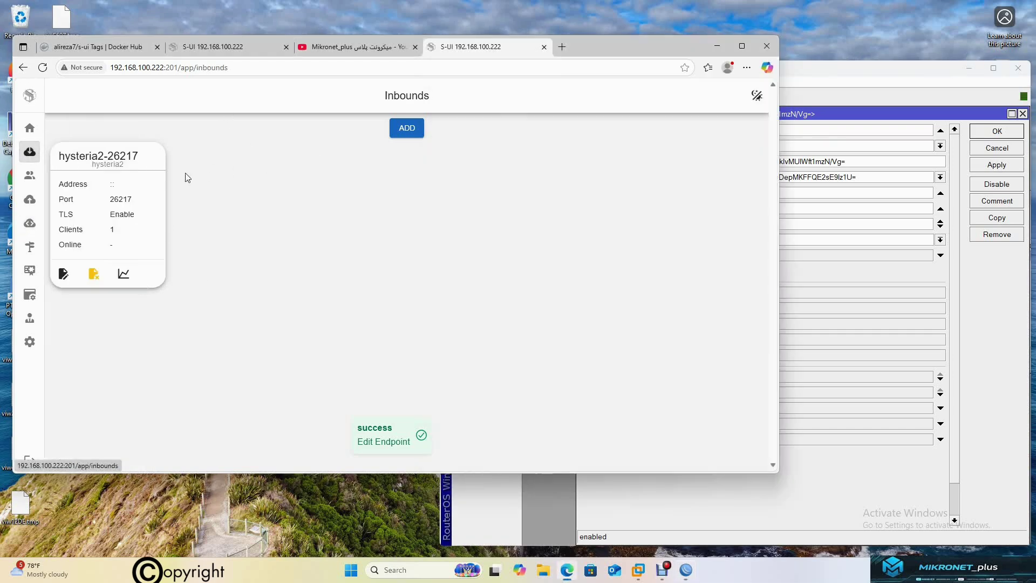
Copy the hysteria2-26217 link from the client's LINKS tab on the Clients page
click(32, 176)
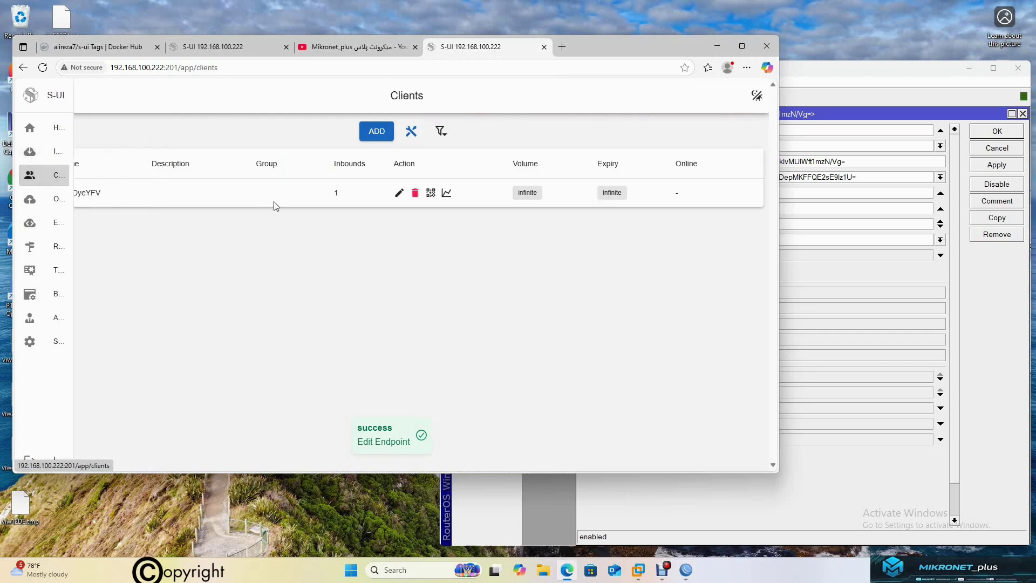
click(430, 194)
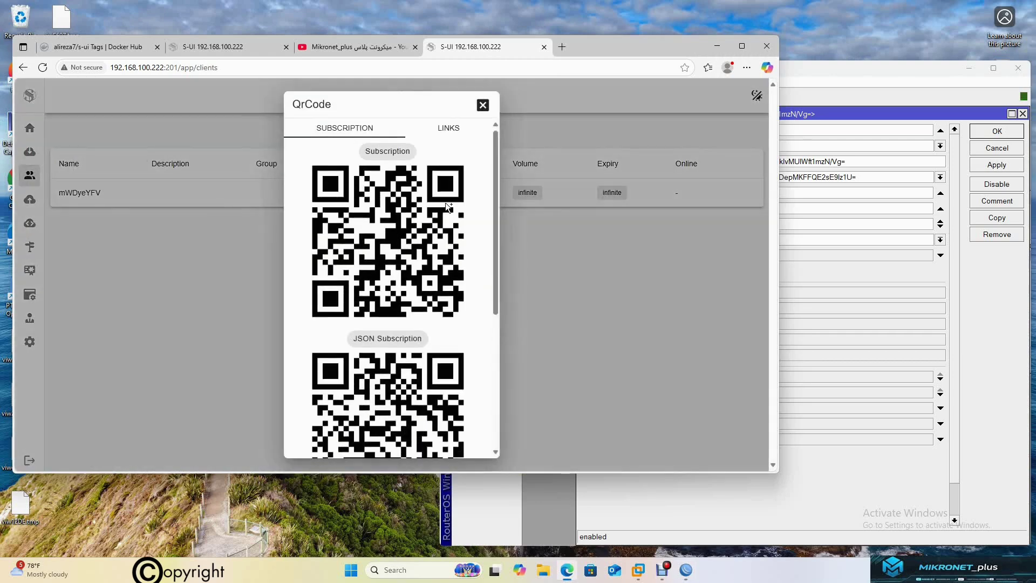
click(484, 108)
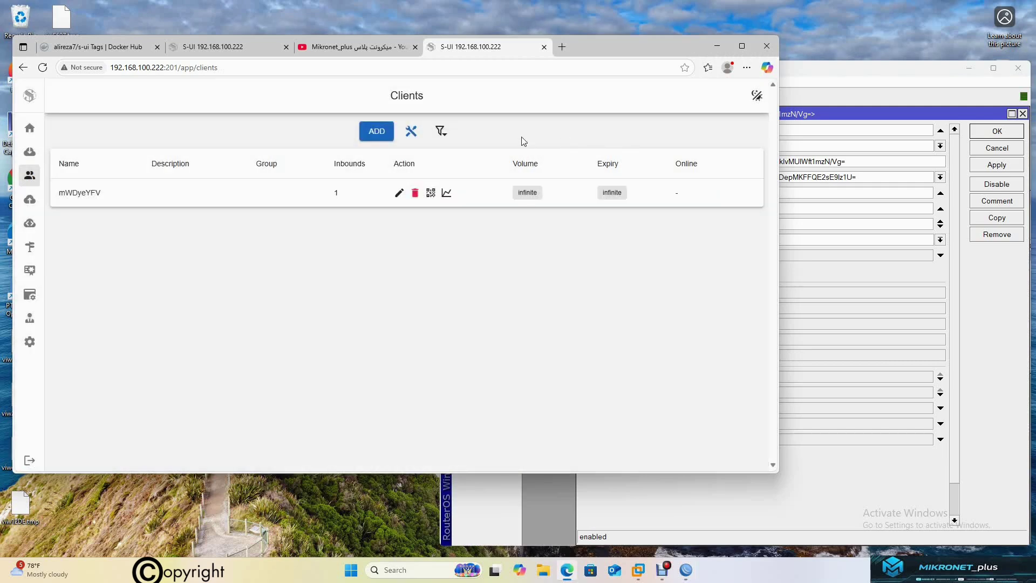
click(432, 194)
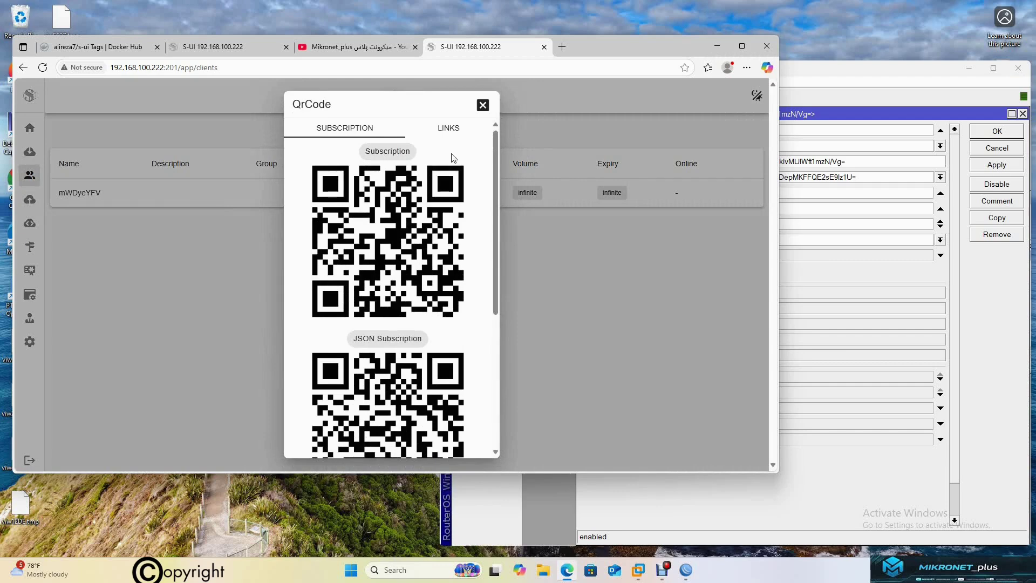
click(450, 130)
click(340, 193)
click(458, 130)
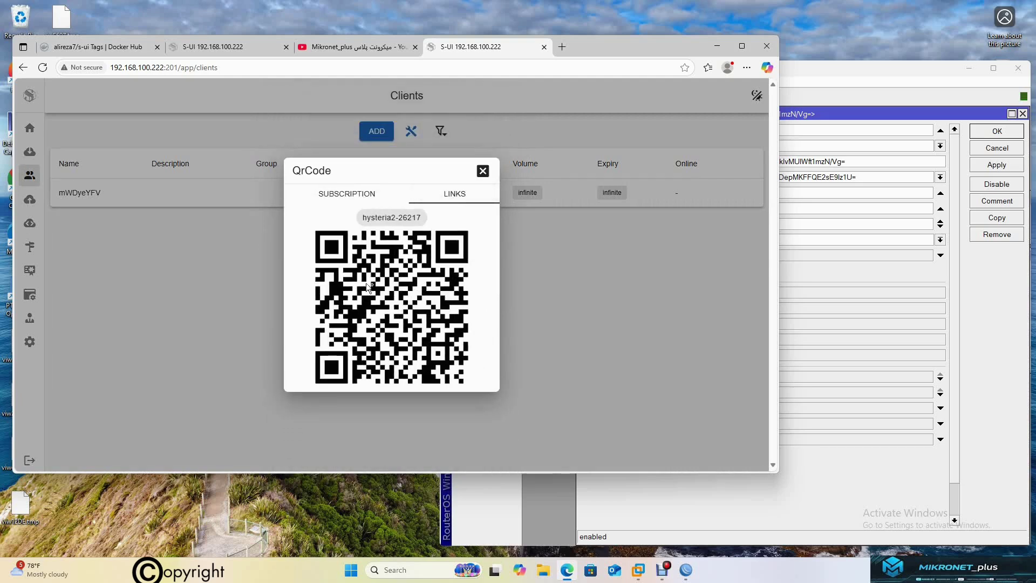
click(399, 310)
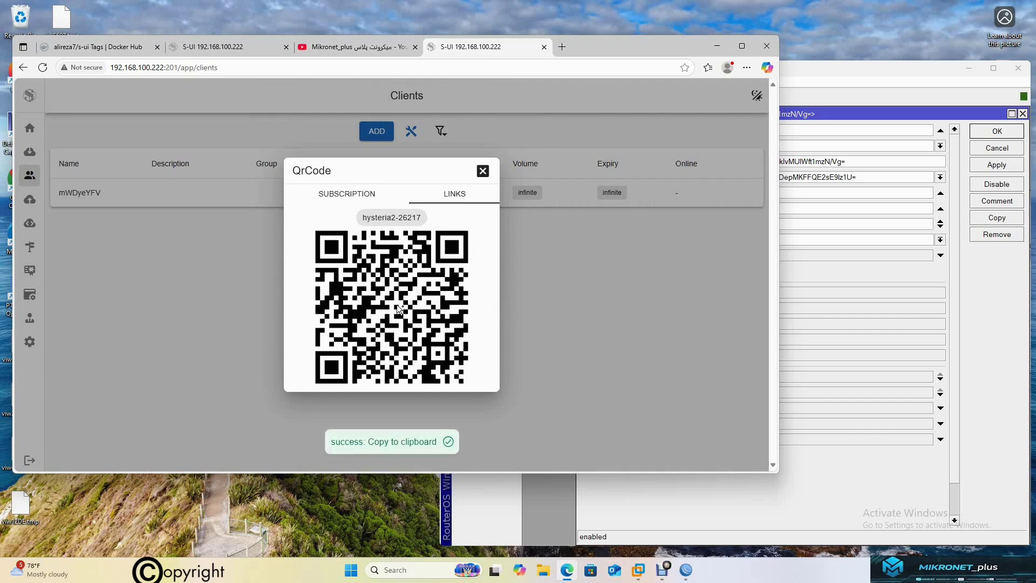
click(21, 200)
Import the copied hysteria2 link as outbound hysteria2-26217 (192.168.100.222:26217) and save it
mouse_move(22, 201)
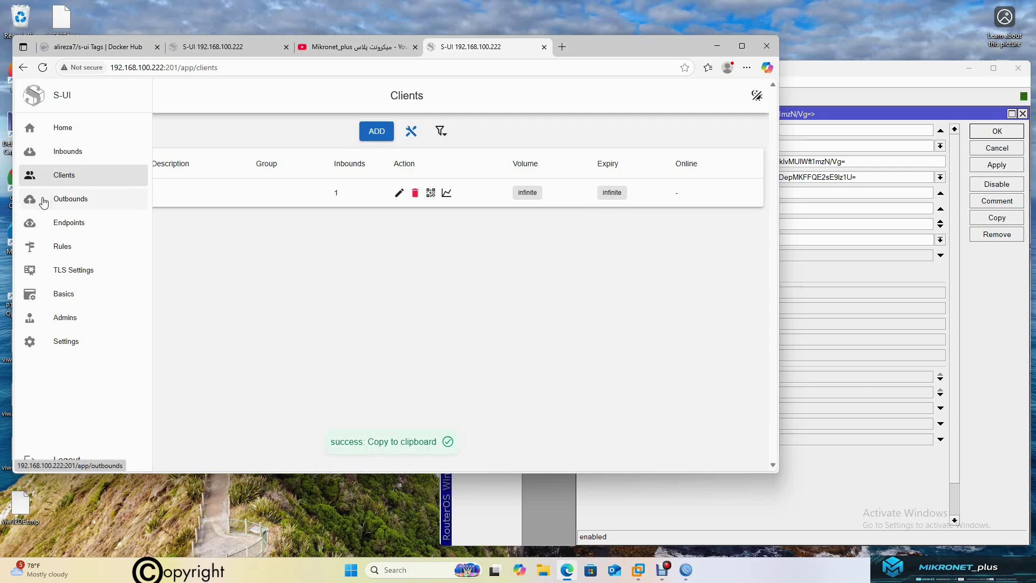
click(44, 202)
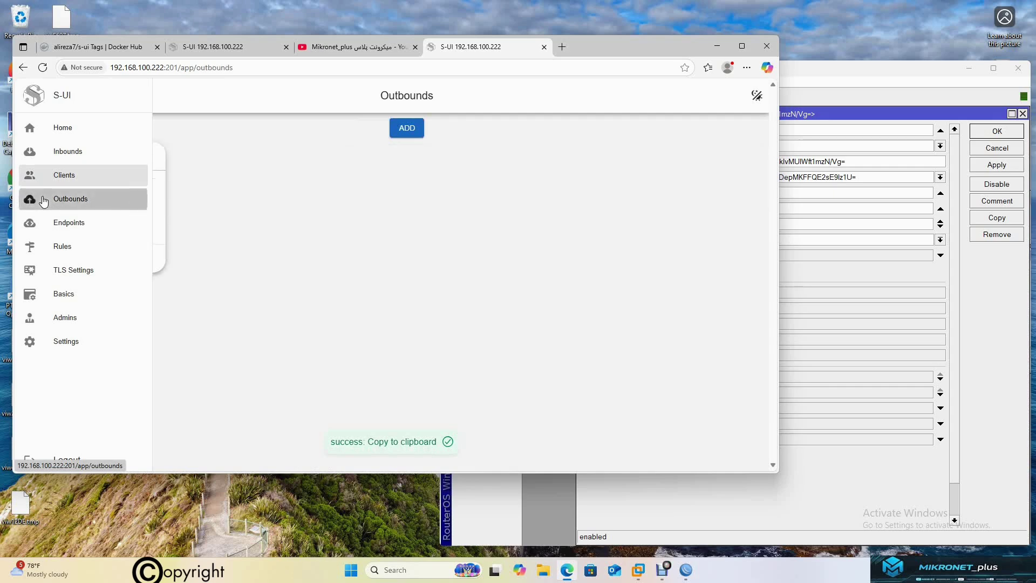
click(410, 130)
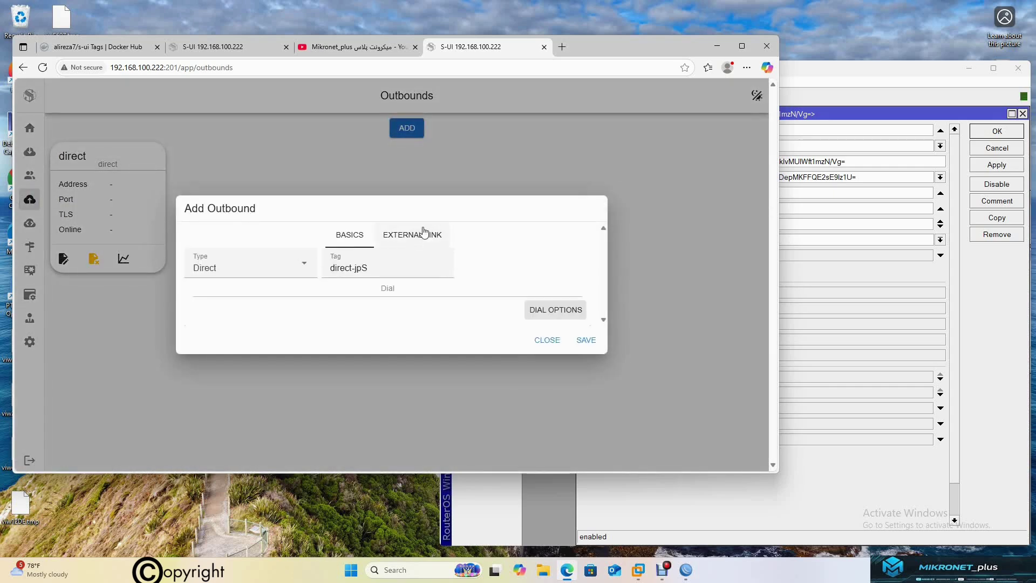
click(406, 234)
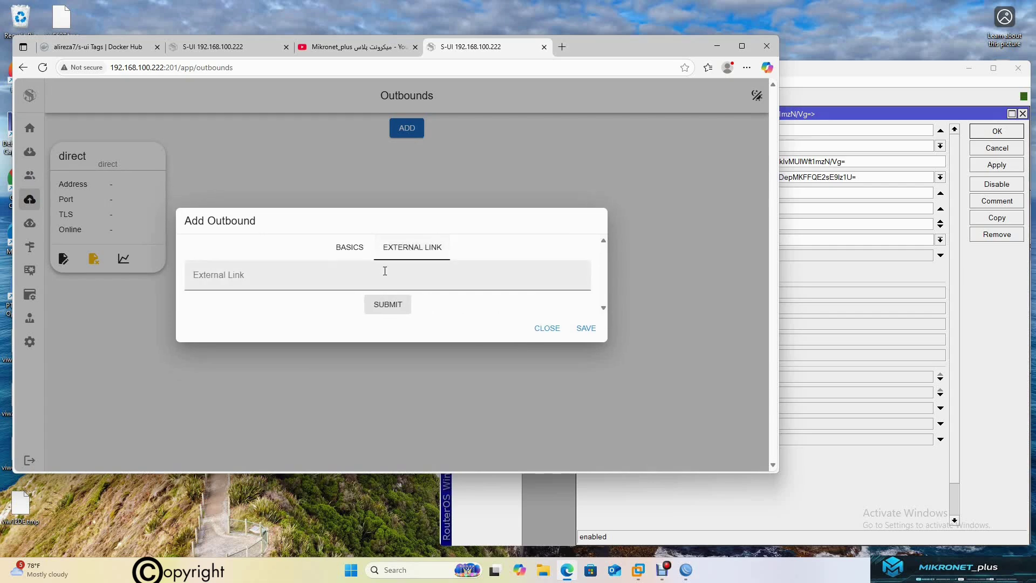
click(377, 277)
key(ctrl+v)
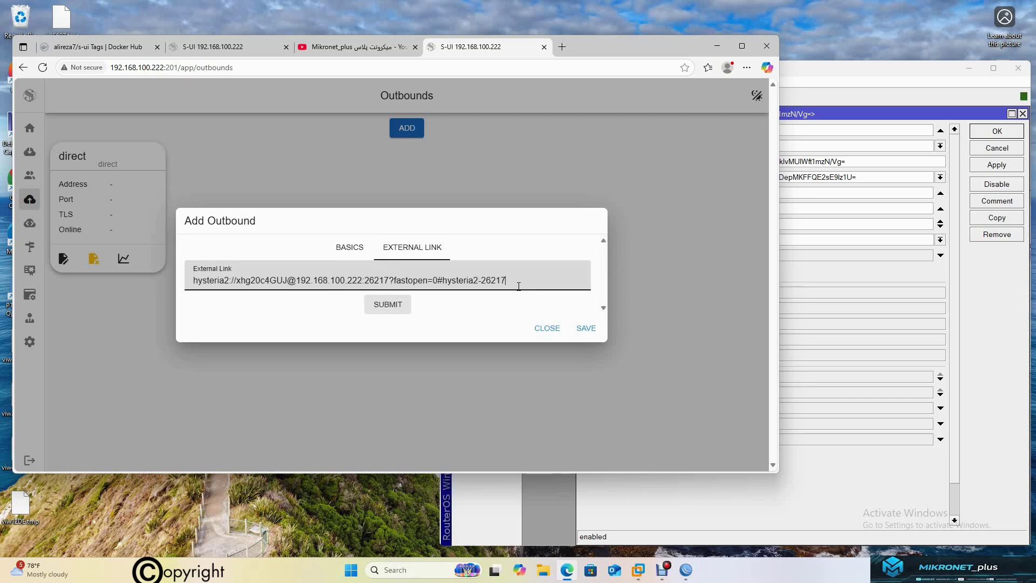
click(388, 305)
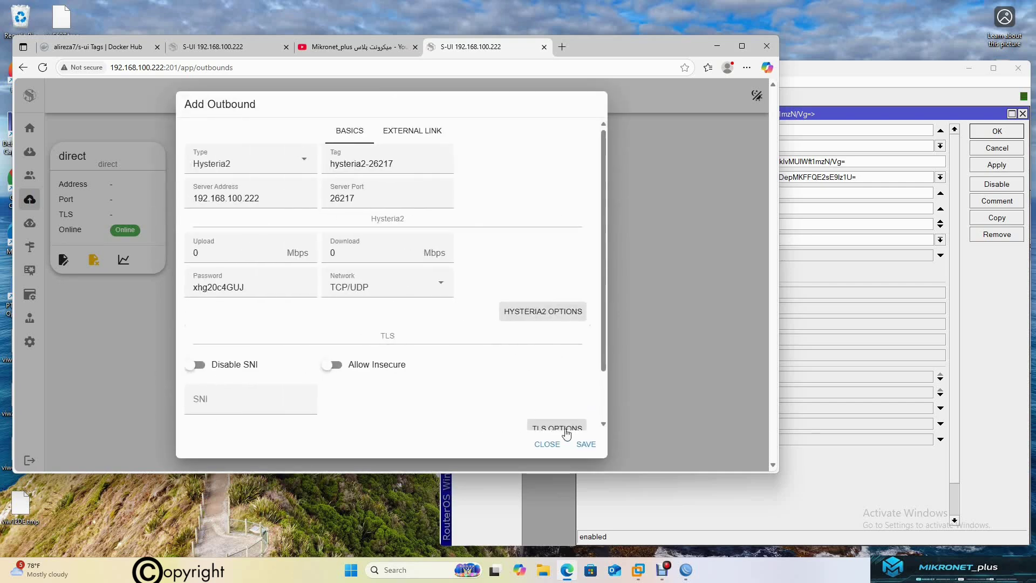
click(586, 444)
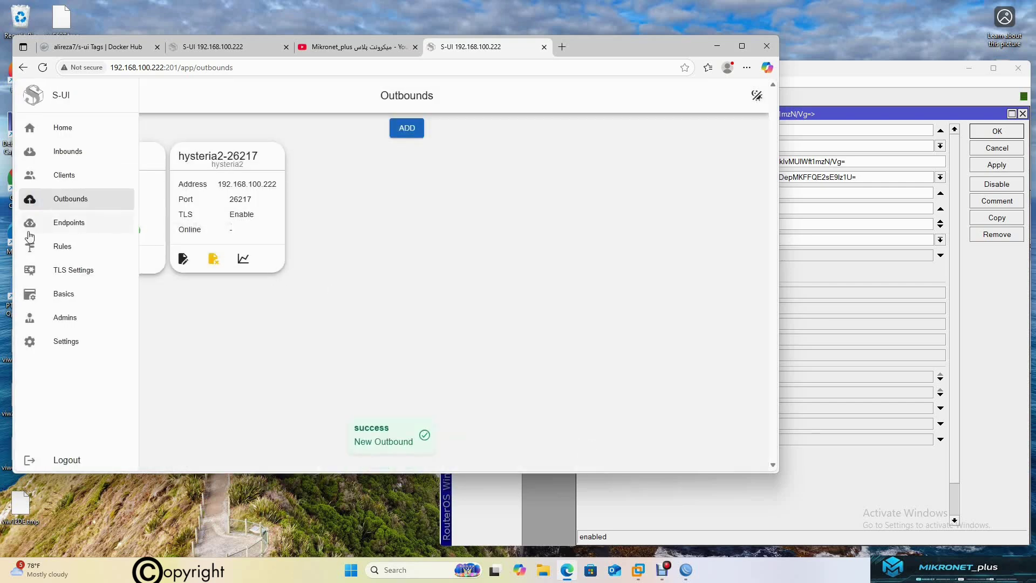
Add a Sniff rule and move it ahead of the hijack-dns rule
click(30, 253)
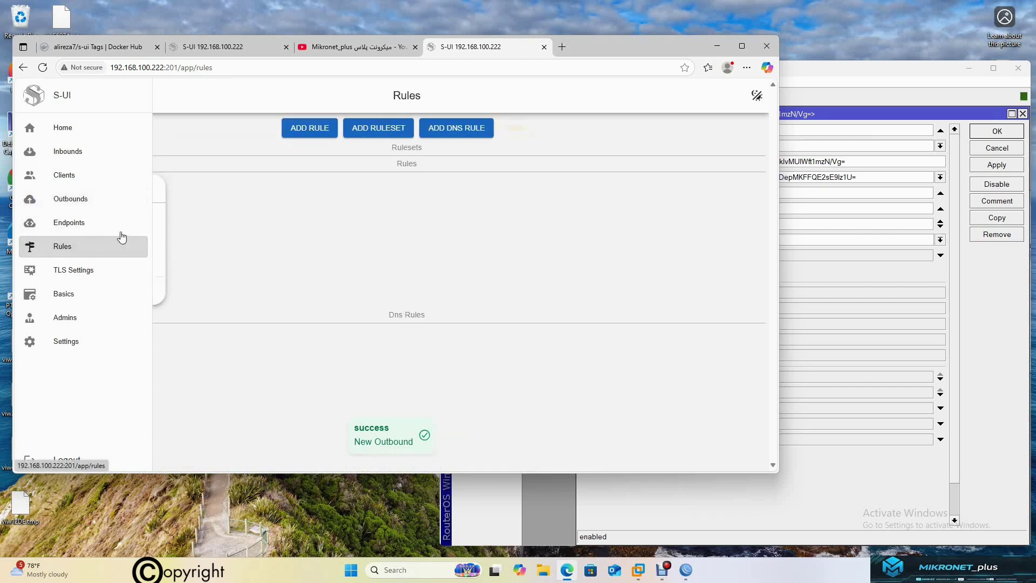
click(310, 128)
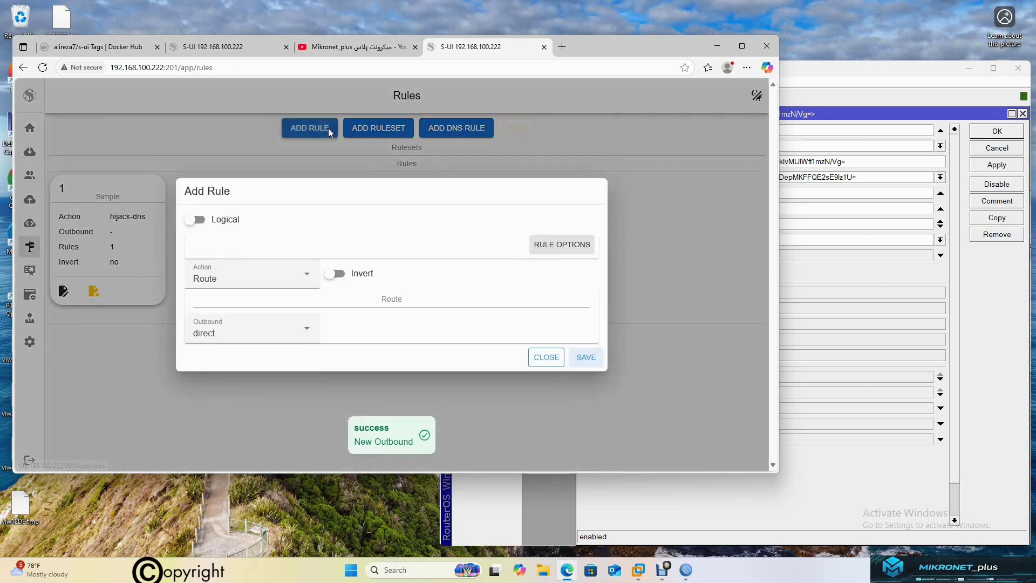
click(287, 276)
click(203, 409)
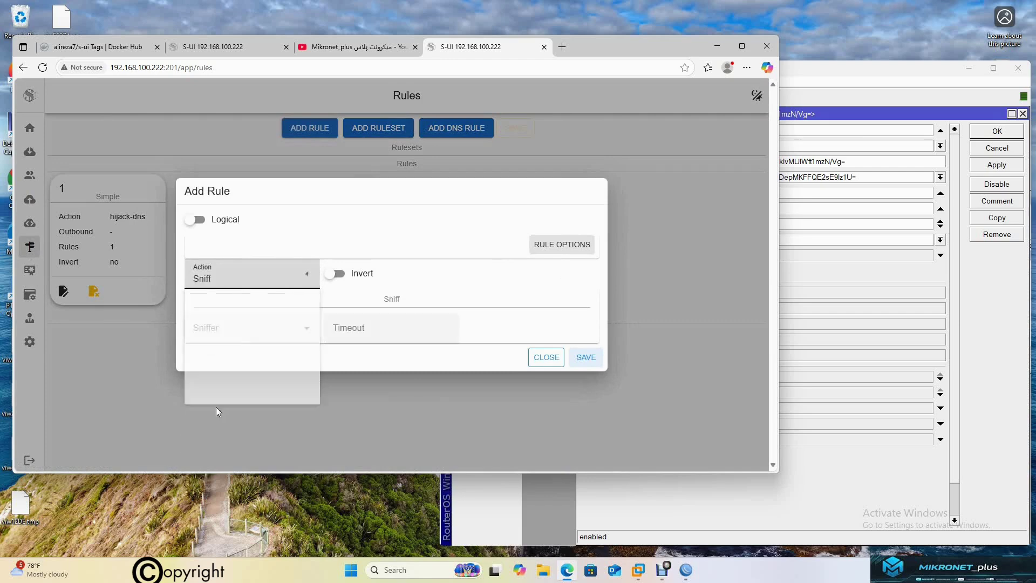
click(585, 357)
drag(233, 189, 100, 188)
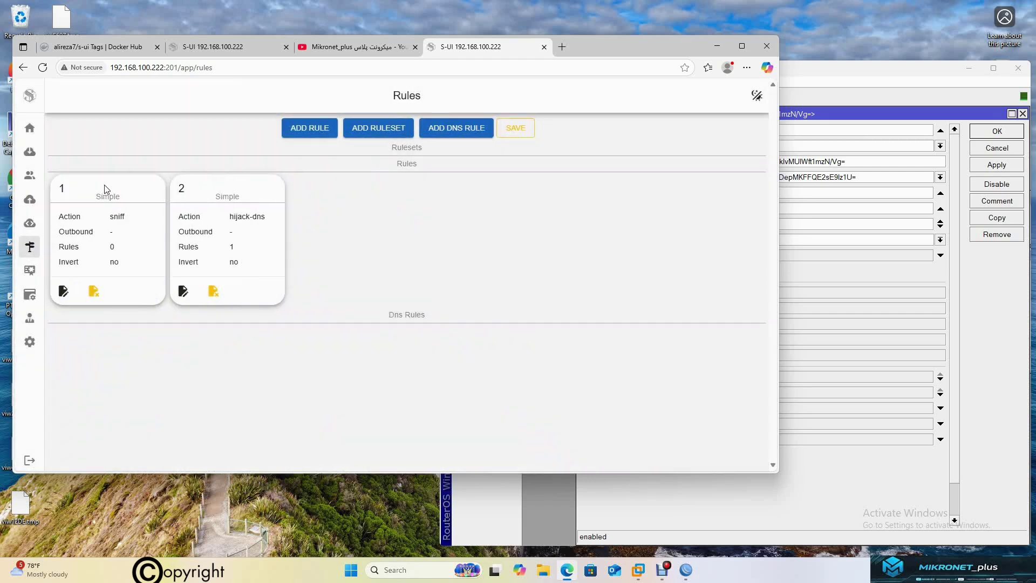
Start a second routing rule with an Inbounds matching condition
click(316, 134)
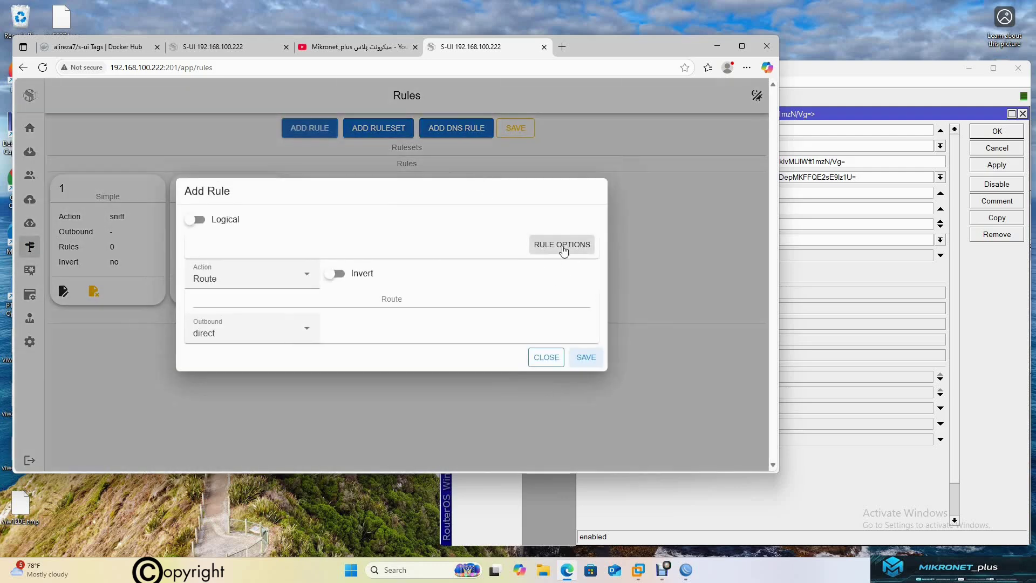
click(567, 247)
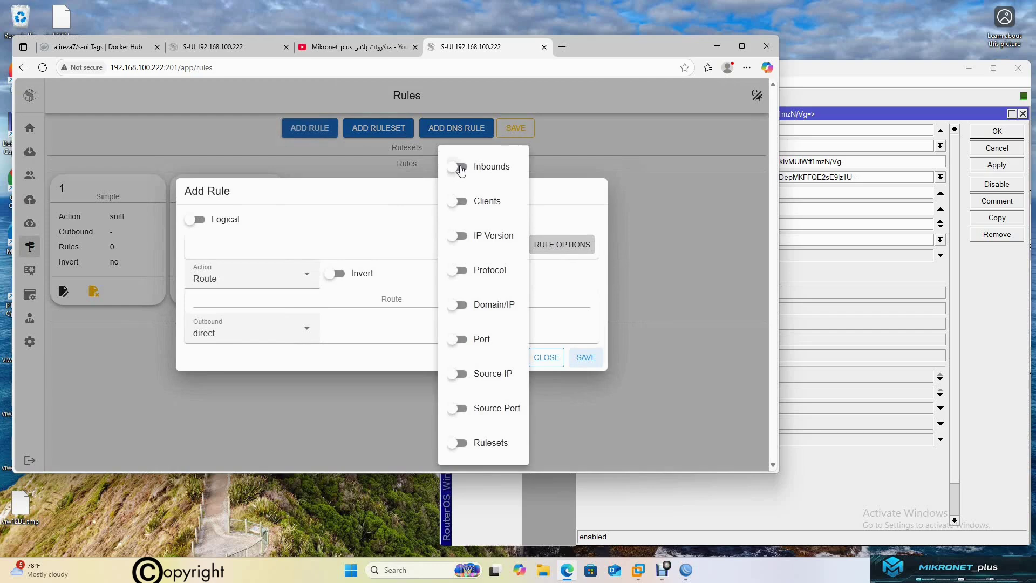
click(459, 167)
click(357, 192)
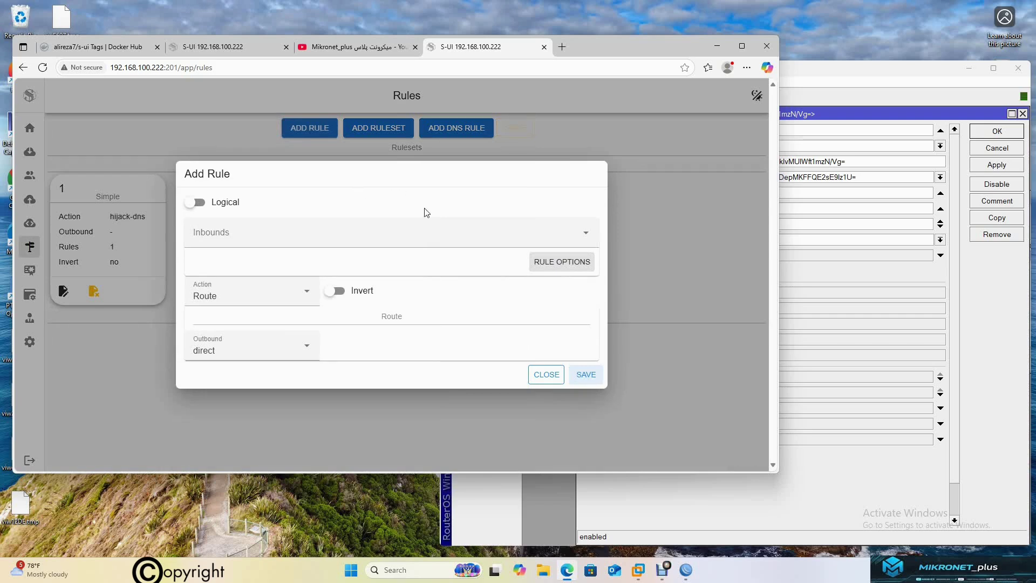
click(576, 235)
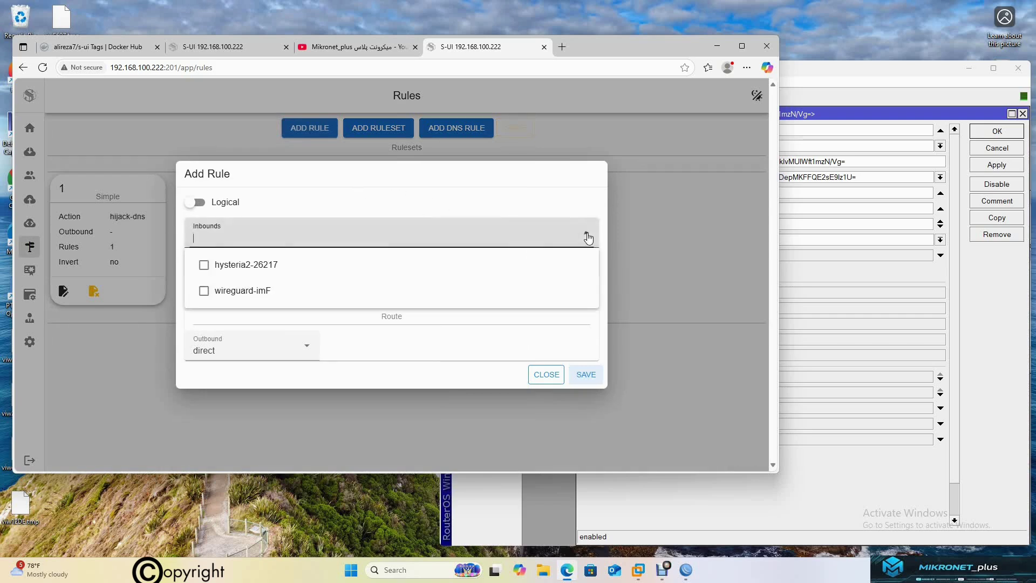
click(585, 233)
click(570, 262)
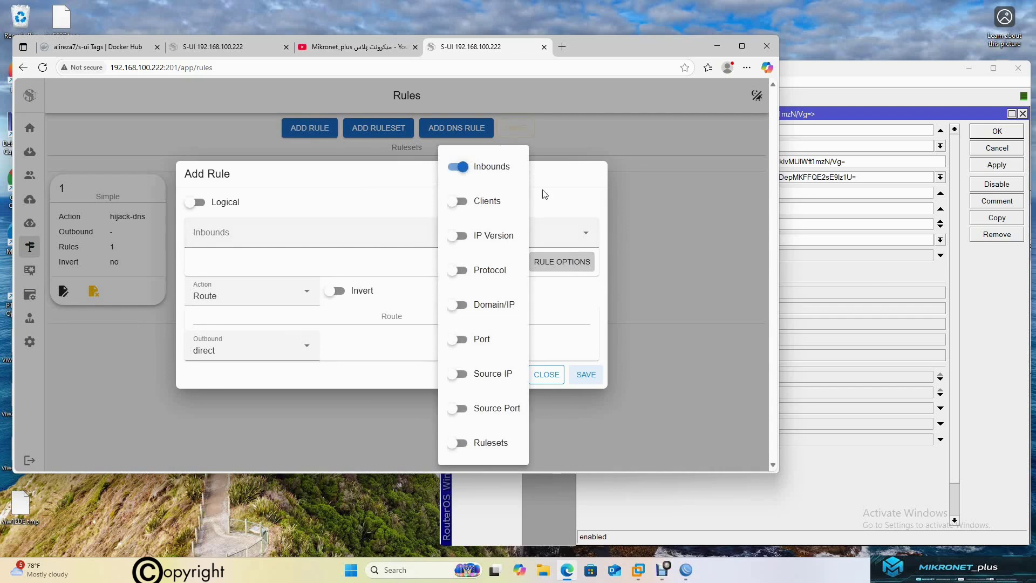
click(576, 198)
Route wireguard-imF inbound traffic to hysteria2-26217, save the rule and apply the changes
click(387, 239)
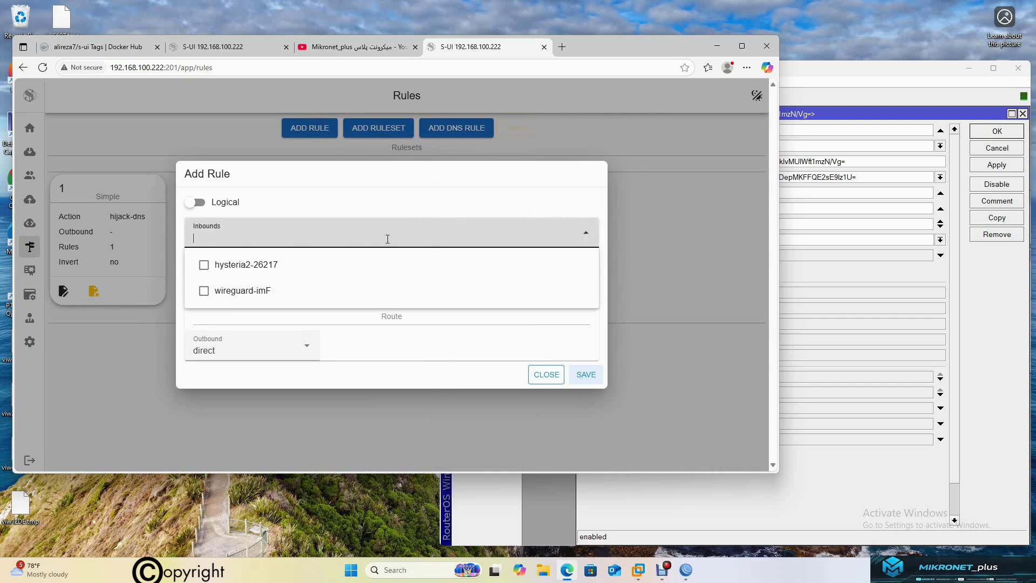
click(253, 294)
click(336, 229)
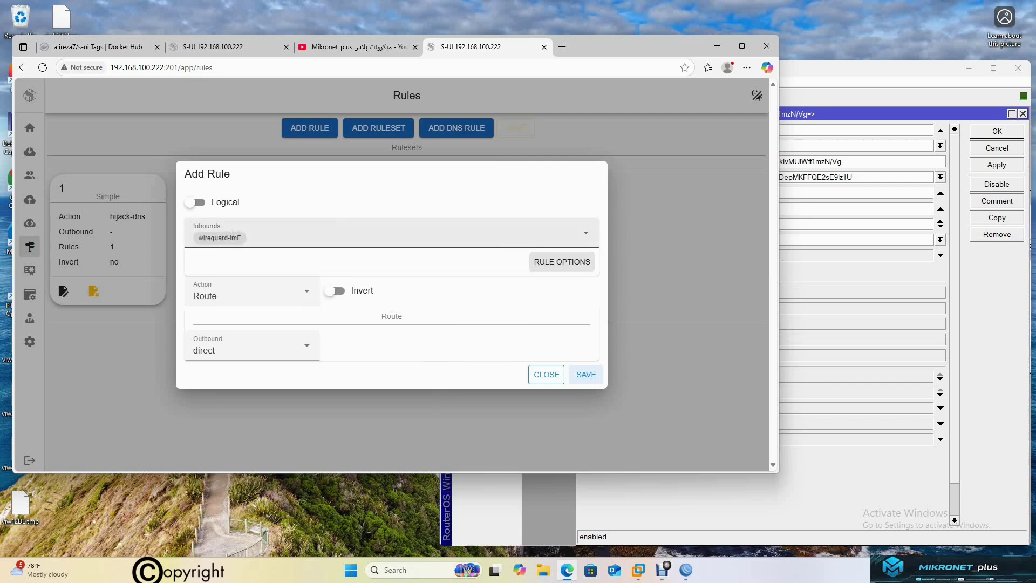
click(244, 357)
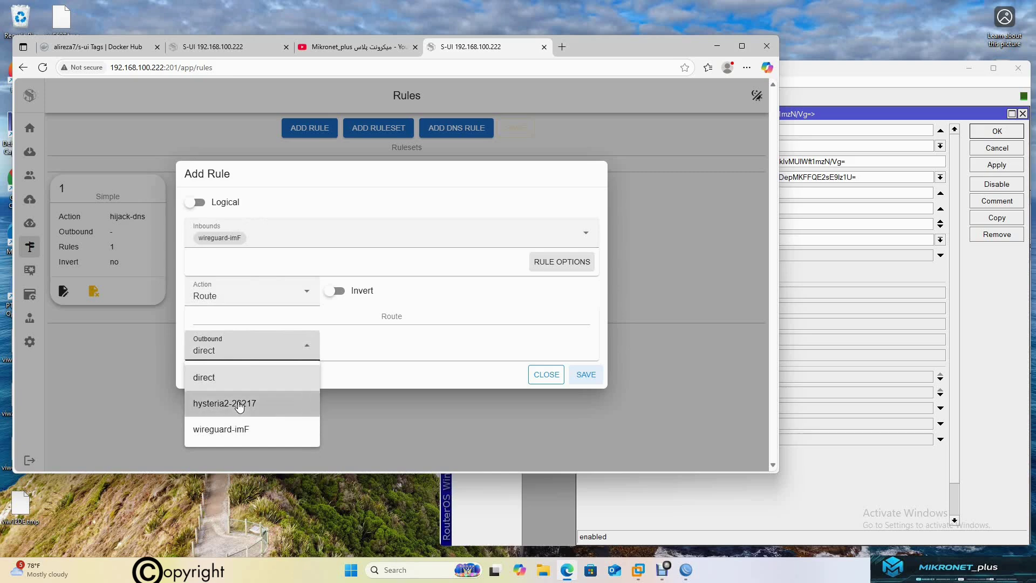
click(240, 405)
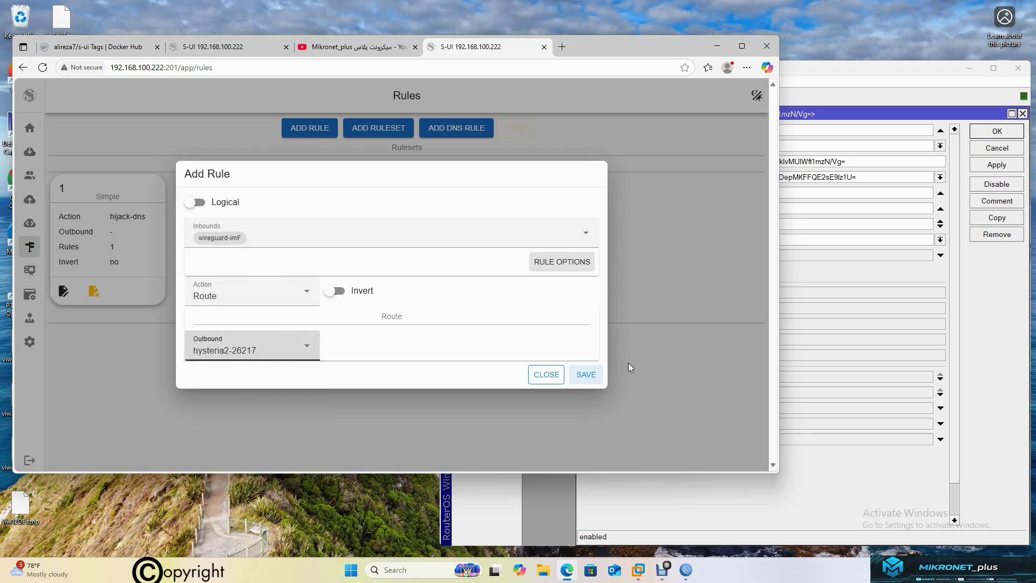
click(588, 376)
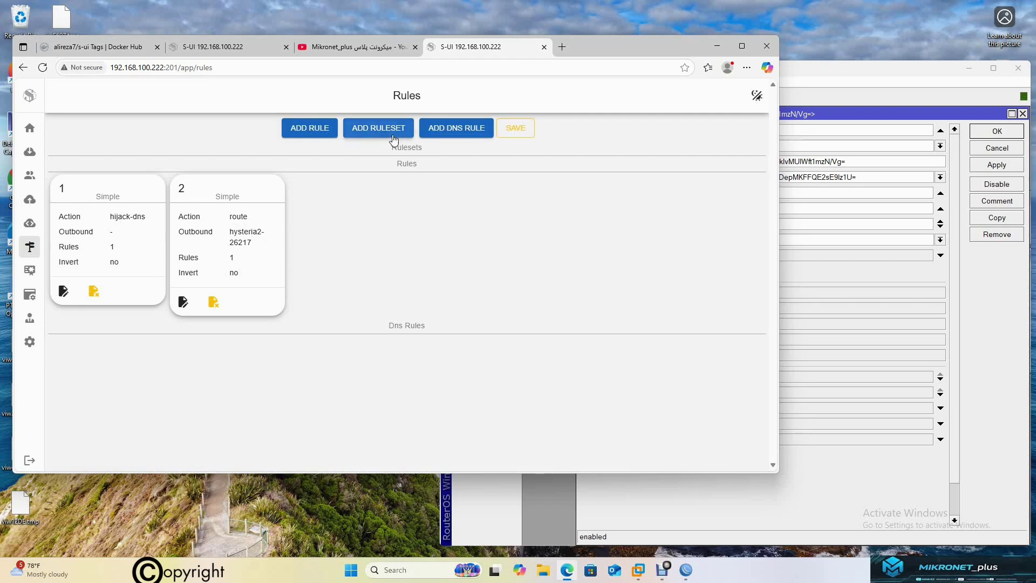
click(515, 128)
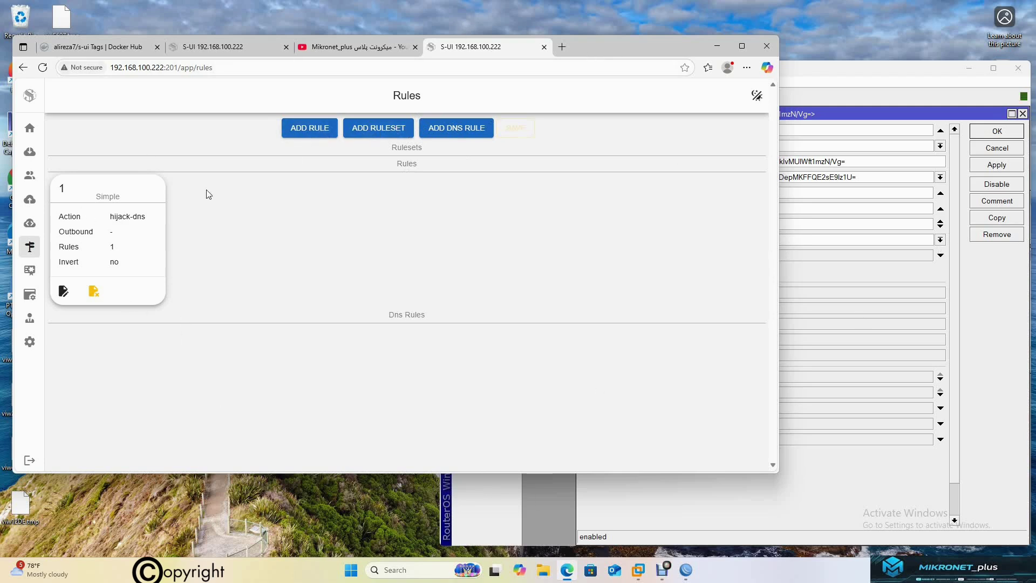
mouse_move(51, 170)
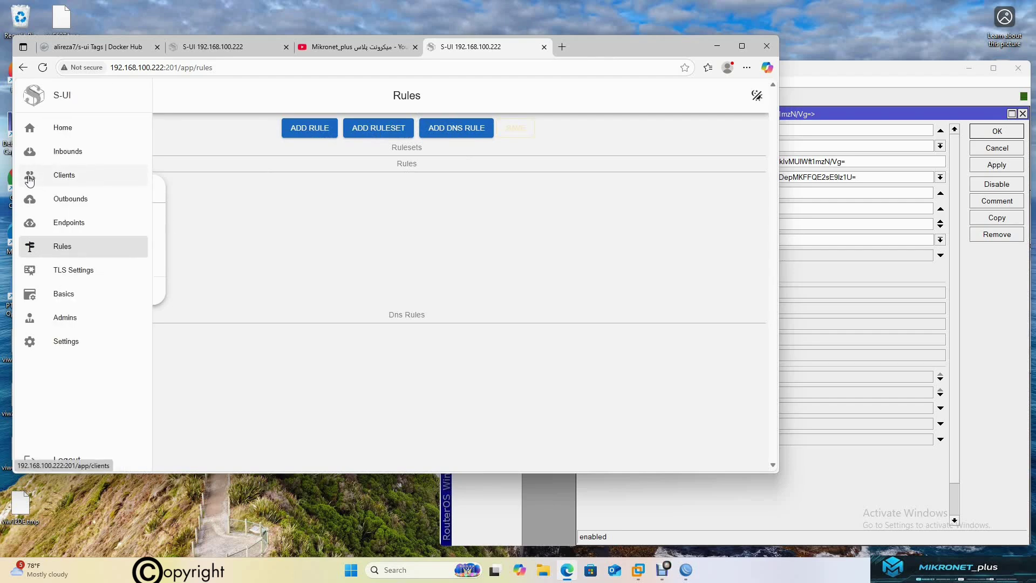
Log out of S-UI and check peer13's last handshake time in WinBox
click(997, 148)
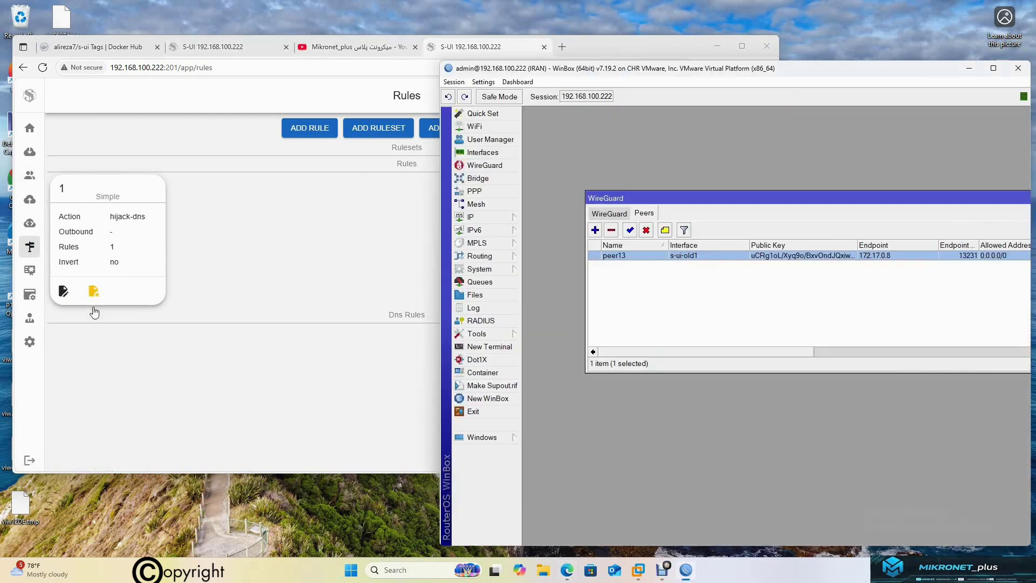
click(33, 468)
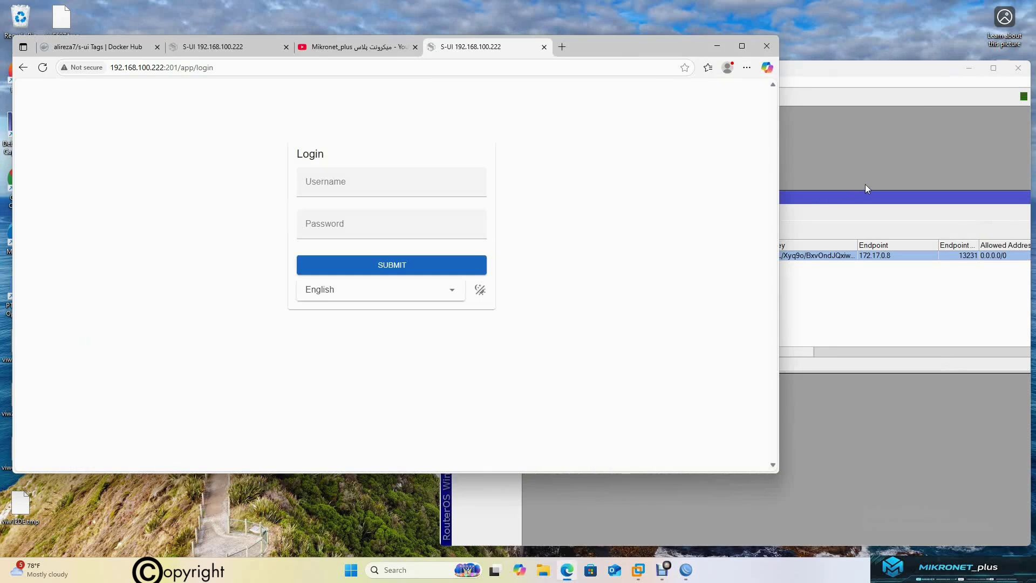
click(824, 258)
double_click(824, 257)
drag(711, 354, 670, 356)
click(997, 131)
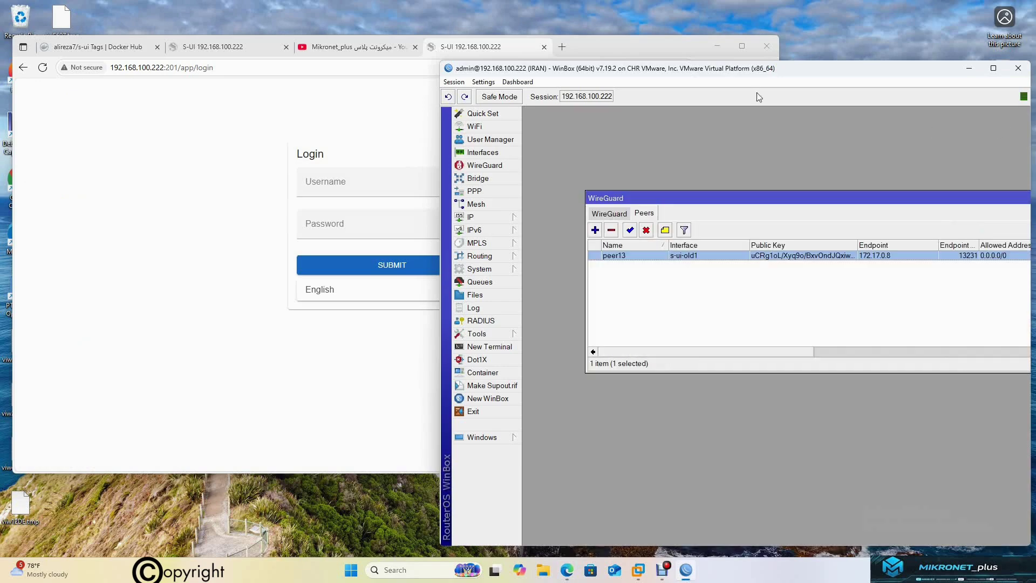
Browse the Mikronet_plus YouTube channel's Videos page
click(339, 42)
scroll(642, 340, down, 10)
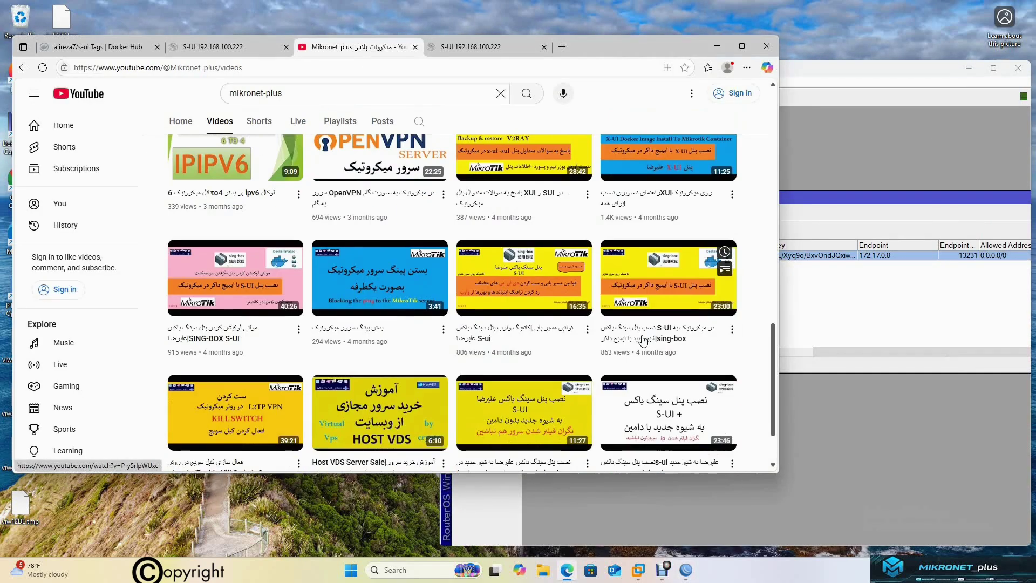
scroll(643, 340, up, 2)
scroll(432, 345, down, 1)
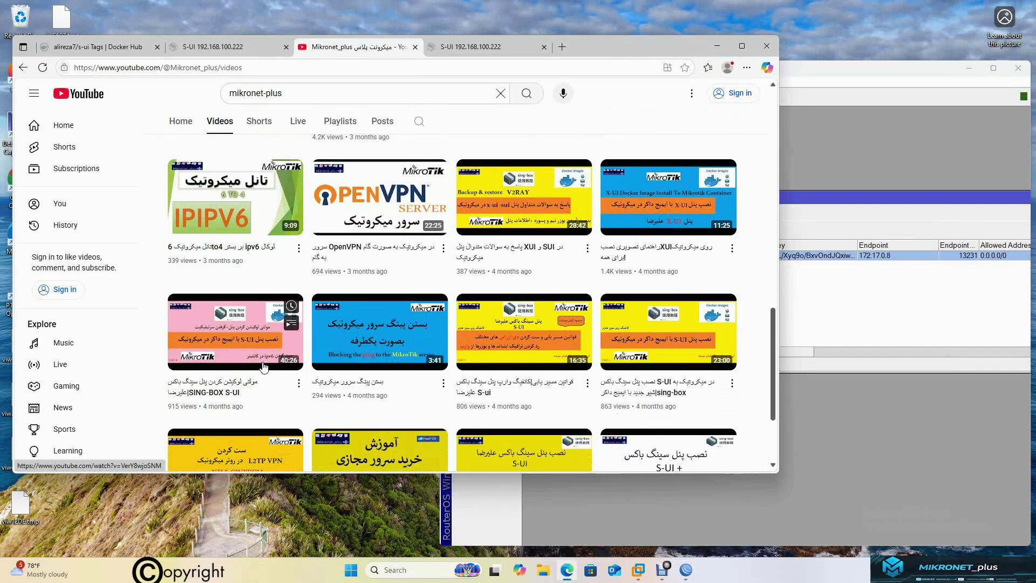
mouse_move(530, 324)
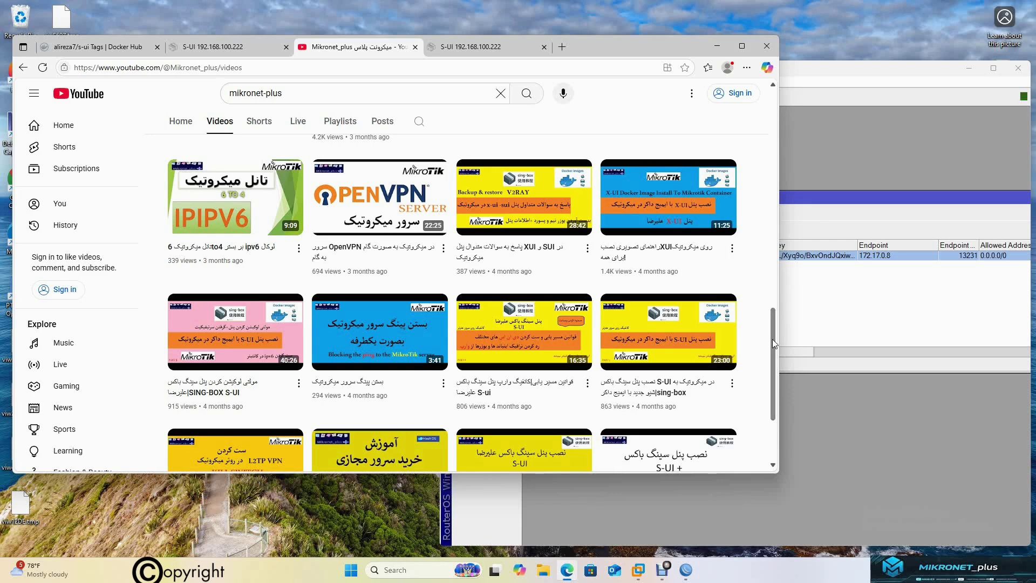
drag(772, 339, 772, 338)
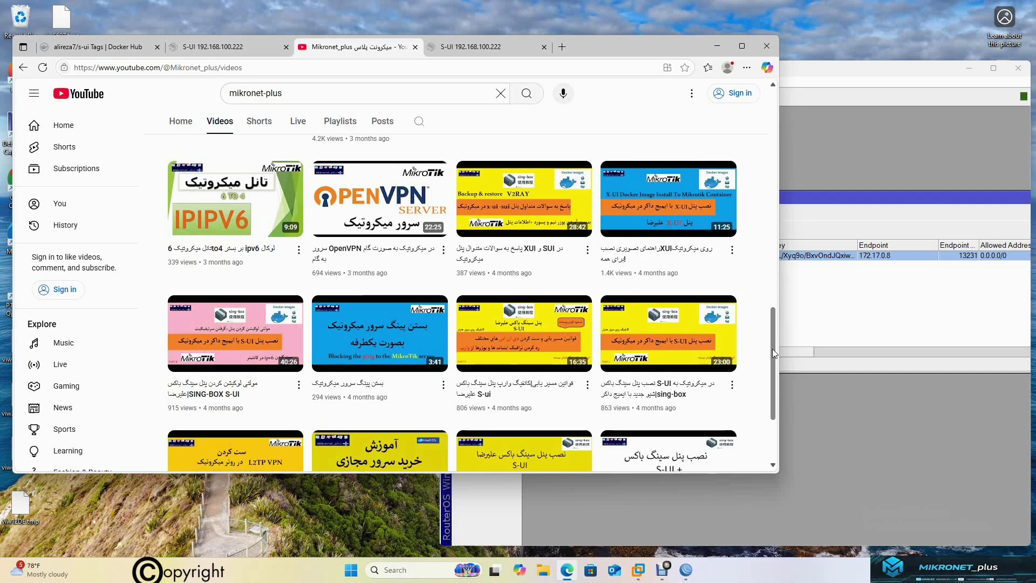
drag(772, 349, 773, 341)
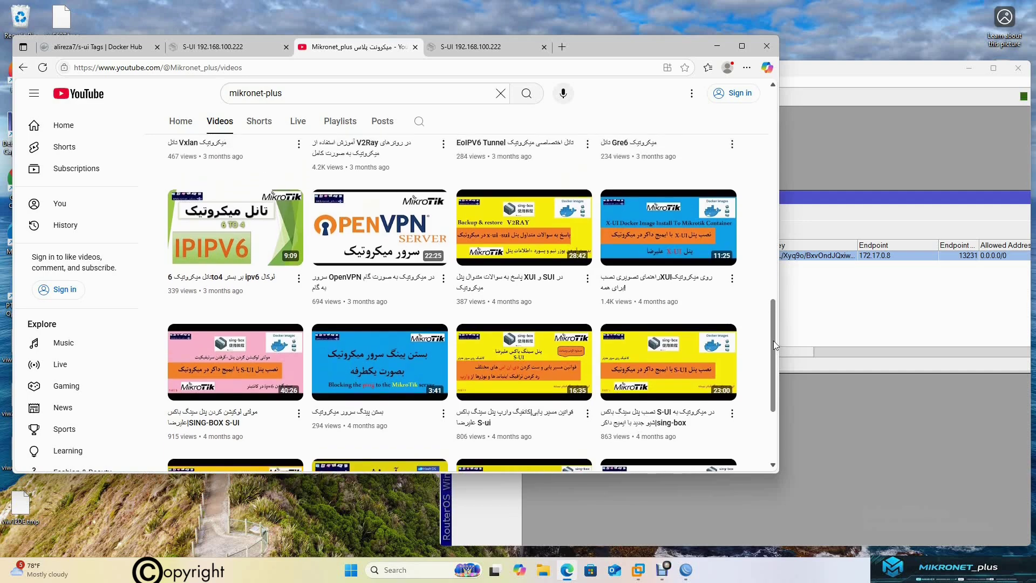
drag(772, 341, 772, 119)
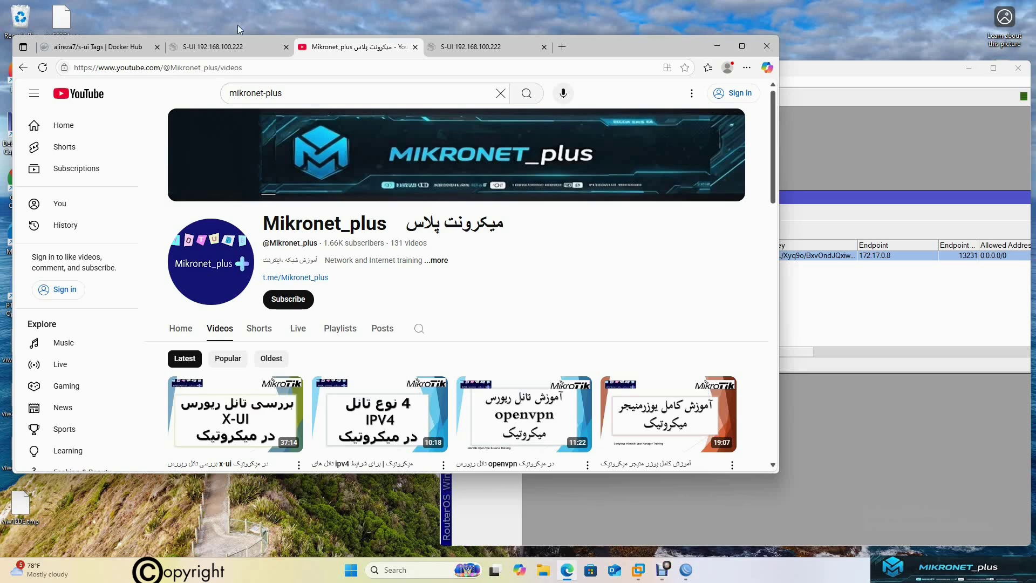
Sign in to the S-UI panel at 192.168.100.222:200 with the admin username and password
click(461, 48)
click(229, 45)
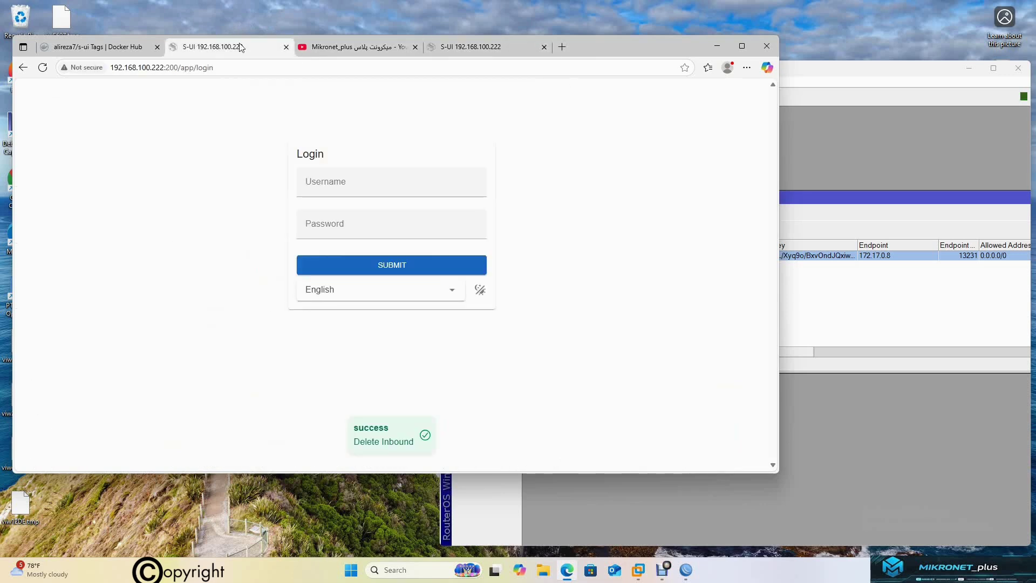
click(389, 191)
text(dmin)
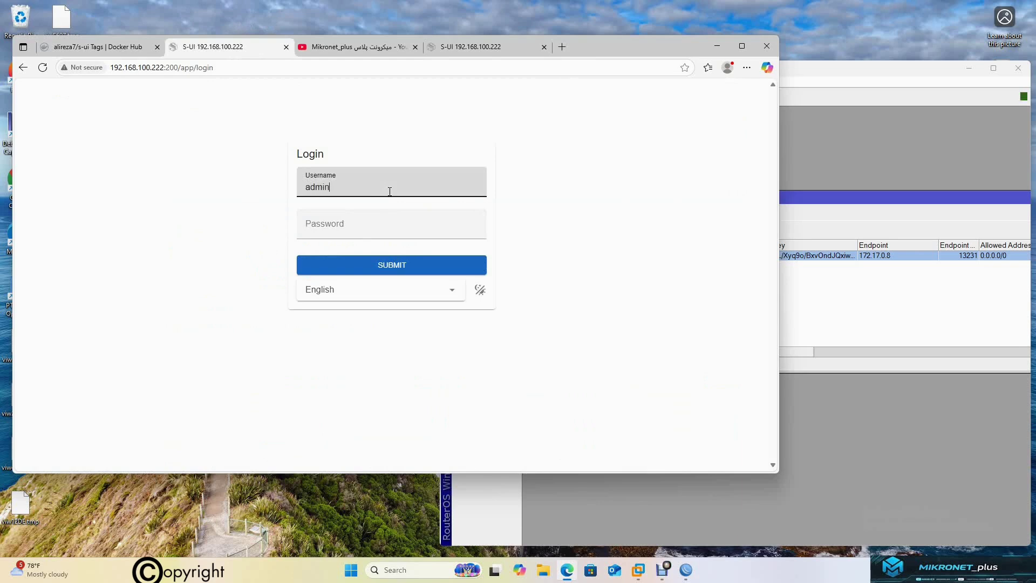
key(Tab)
text(admi)
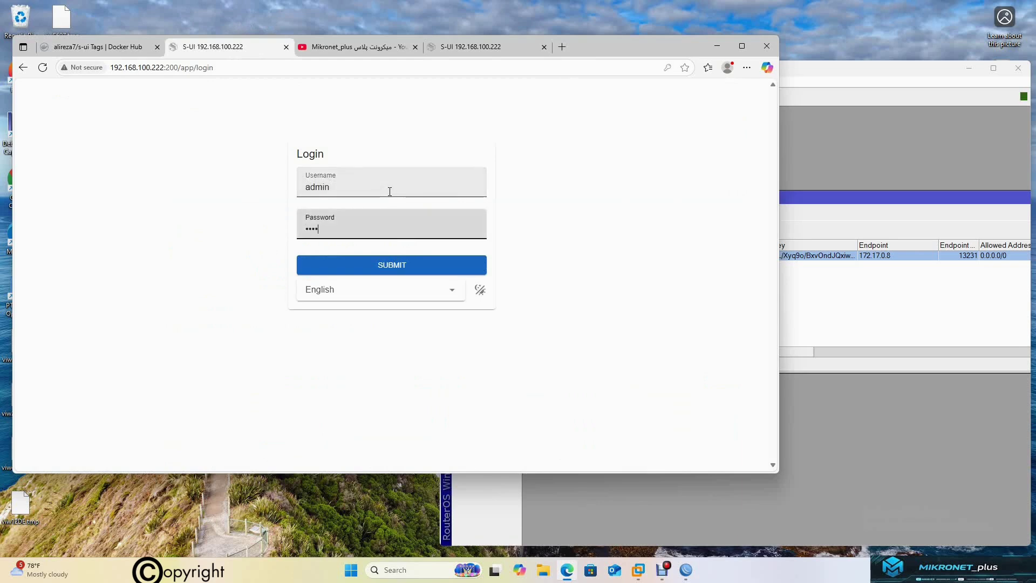
text(n)
key(Return)
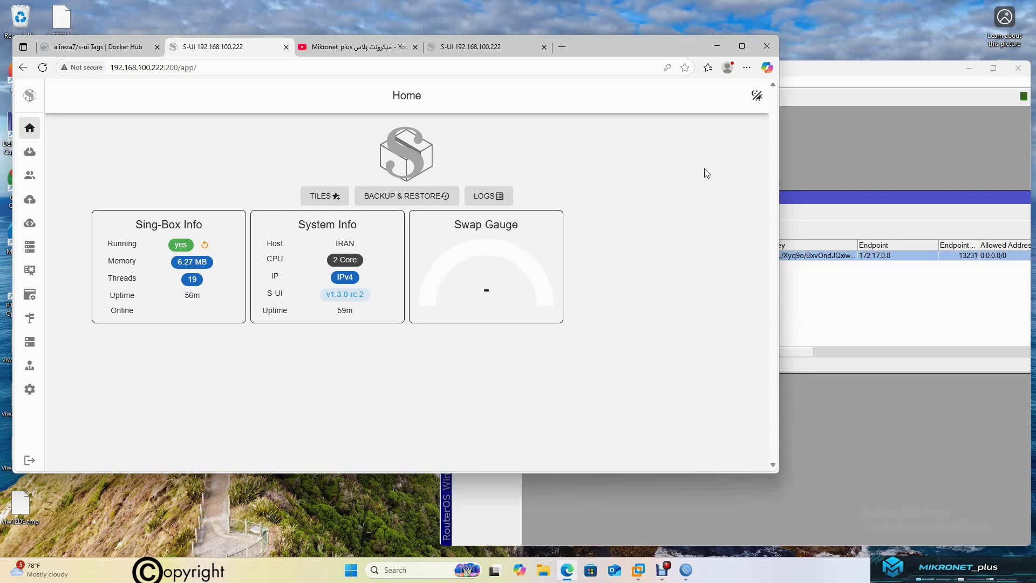
click(833, 138)
click(284, 153)
mouse_move(33, 224)
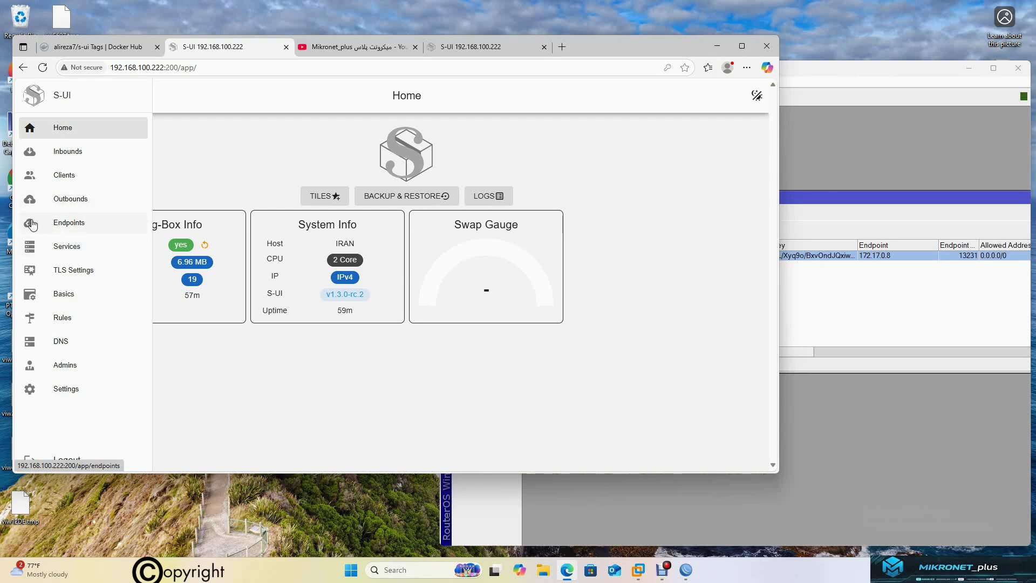
Create endpoint wireguard-IKh (10.0.0.86/32, port 45824) with one peer and show Peer 1's QR code
click(32, 224)
click(404, 132)
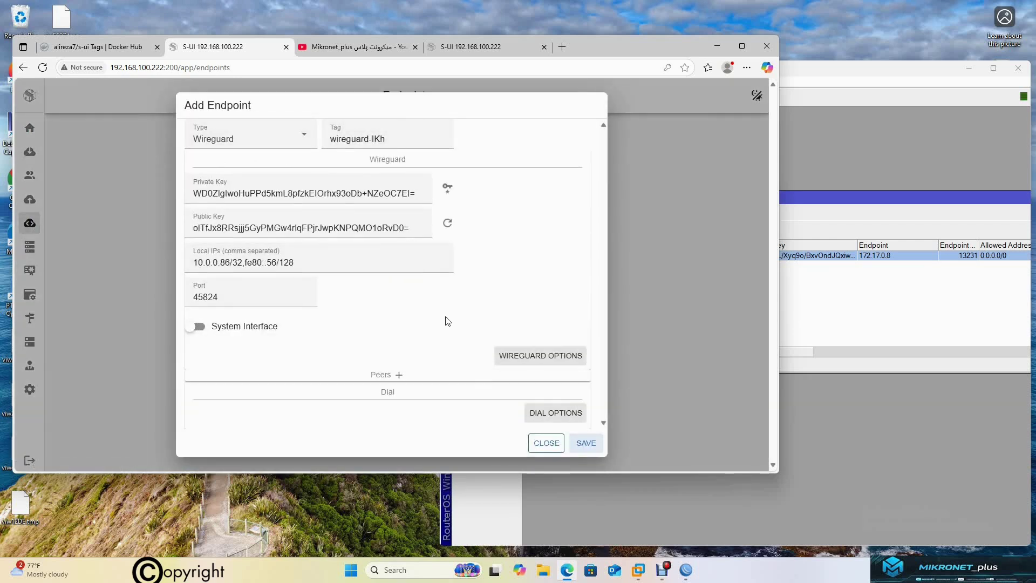
click(399, 376)
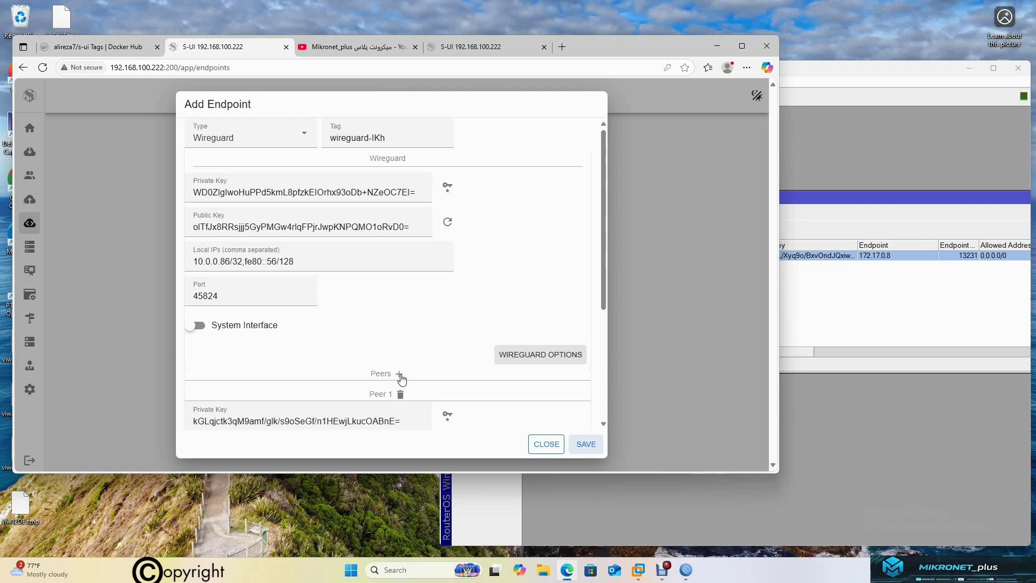
scroll(401, 380, down, 2)
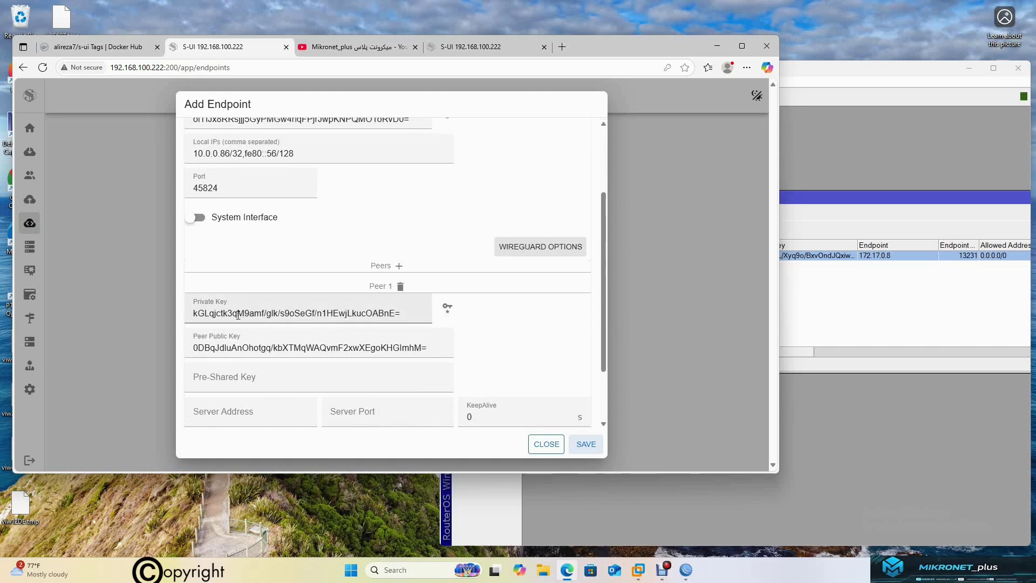
drag(419, 311, 184, 314)
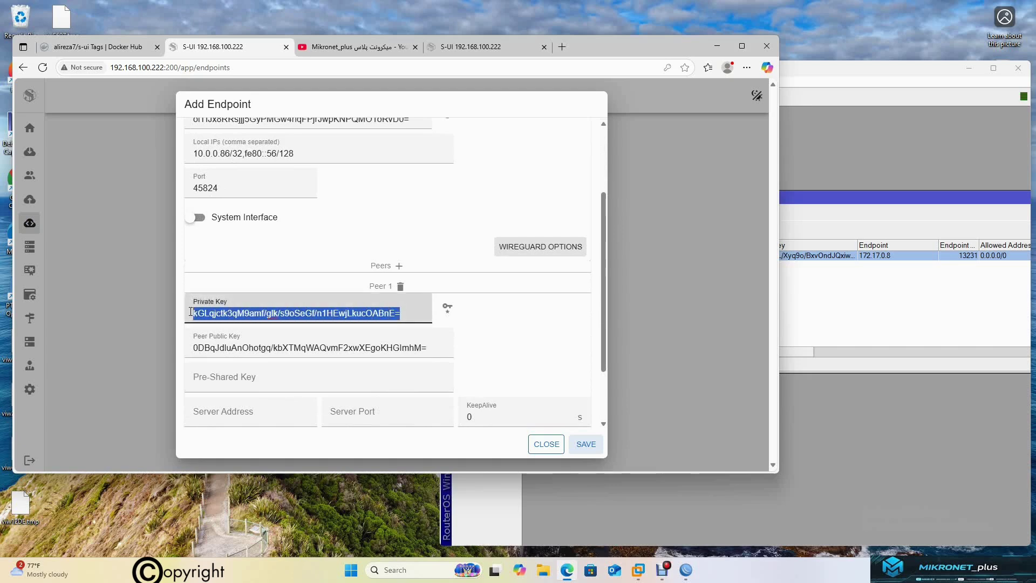
click(586, 444)
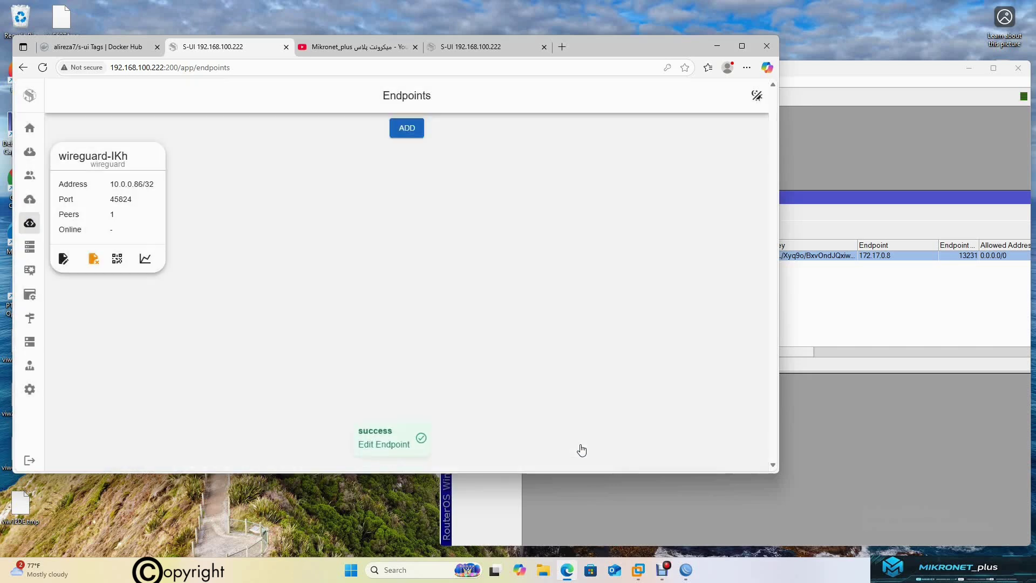
click(118, 259)
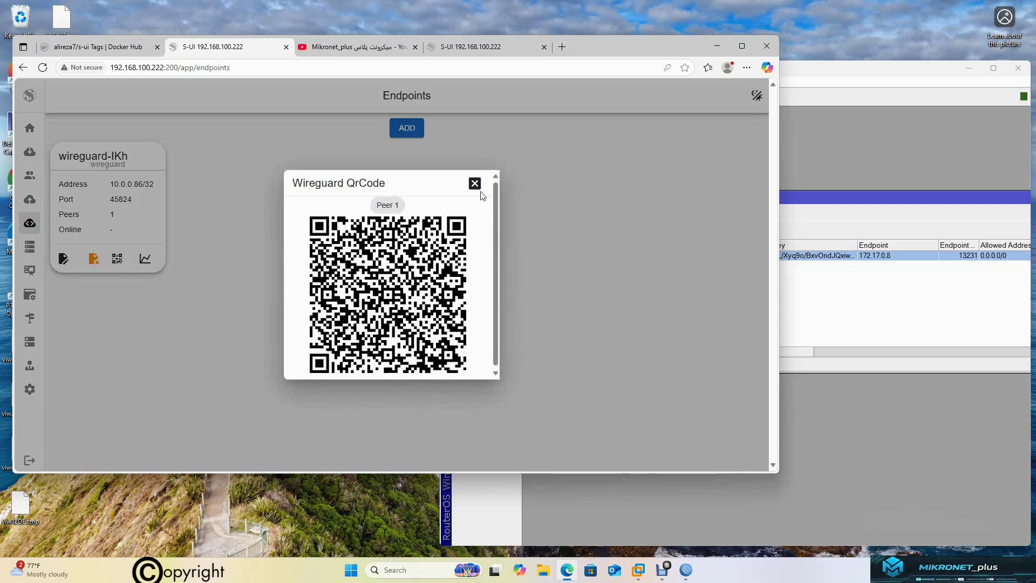
Paste Peer 1's config (10.0.1.2/32, endpoint 192.168.100.222:45824) into New Text Document
click(400, 306)
drag(588, 48, 664, 48)
double_click(62, 294)
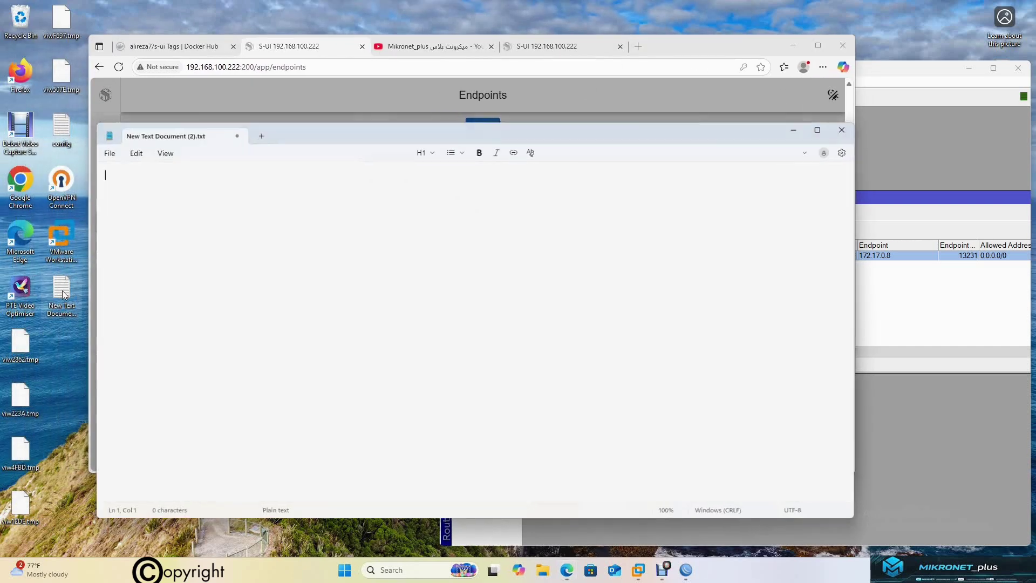
key(ctrl+v)
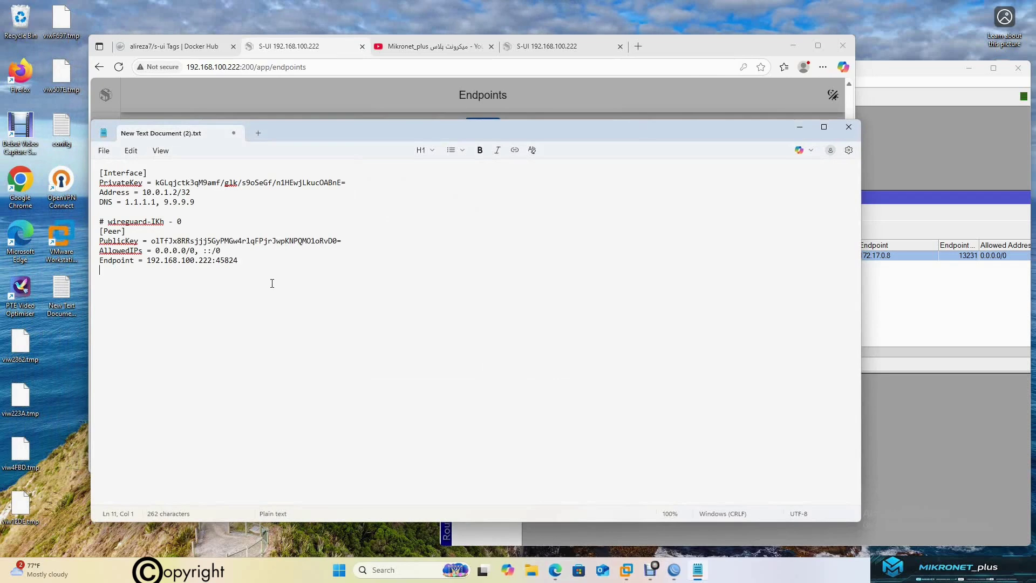
key(ctrl+a)
click(358, 266)
click(933, 166)
Add a new WireGuard interface and copy port 45824 from the Notepad config
click(611, 214)
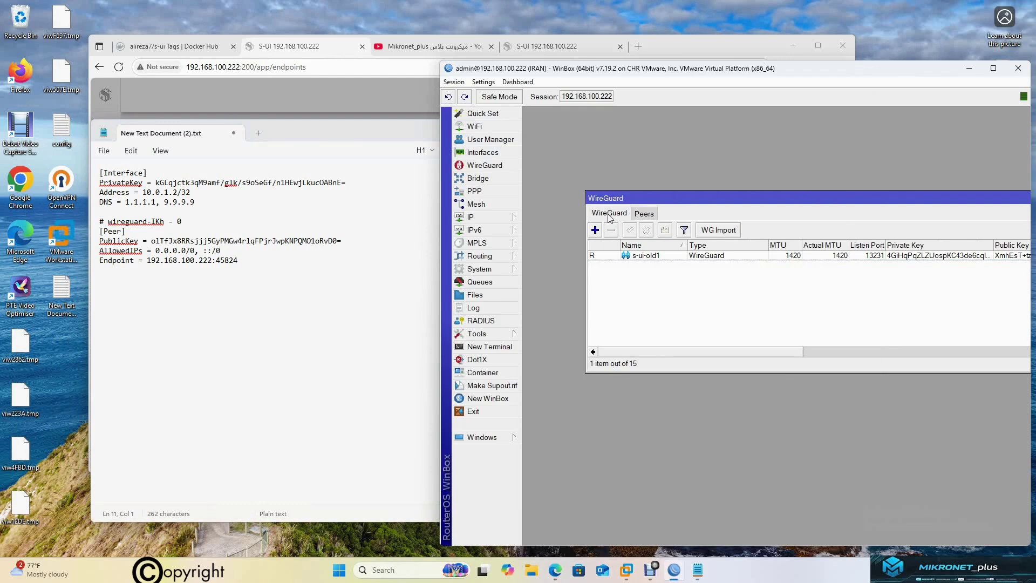
click(595, 230)
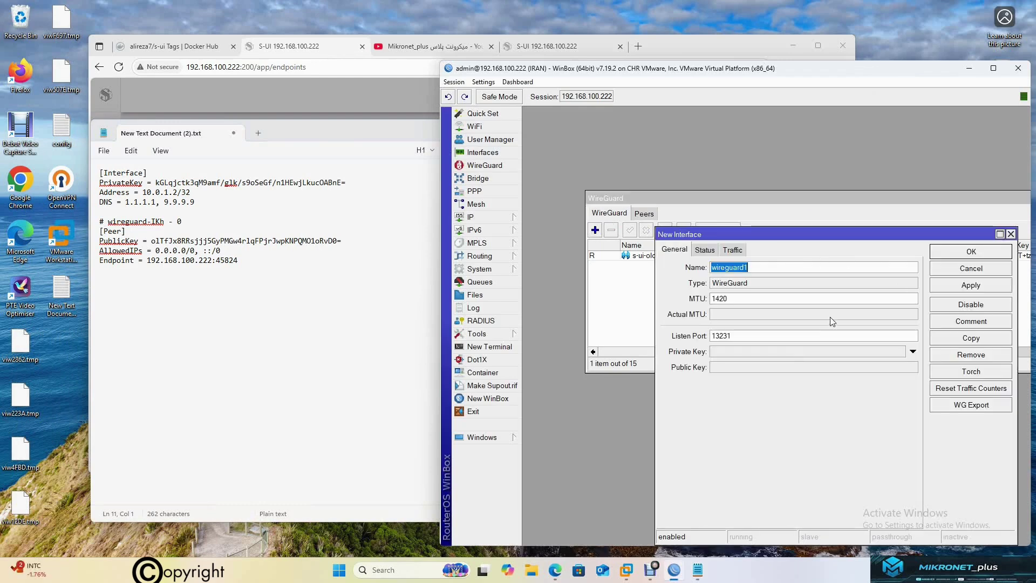
drag(703, 233, 677, 171)
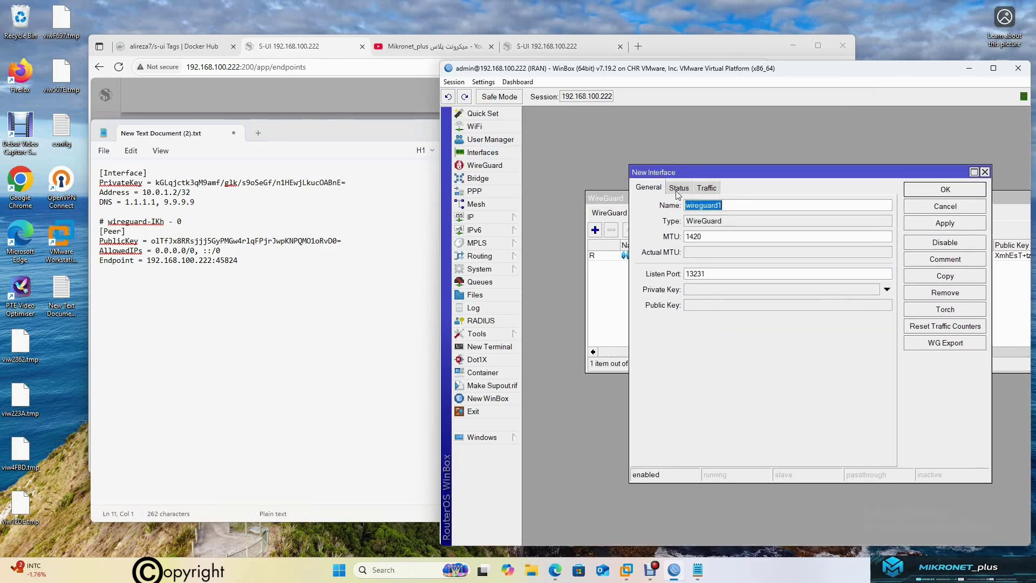
click(247, 269)
drag(237, 261, 215, 261)
right_click(219, 262)
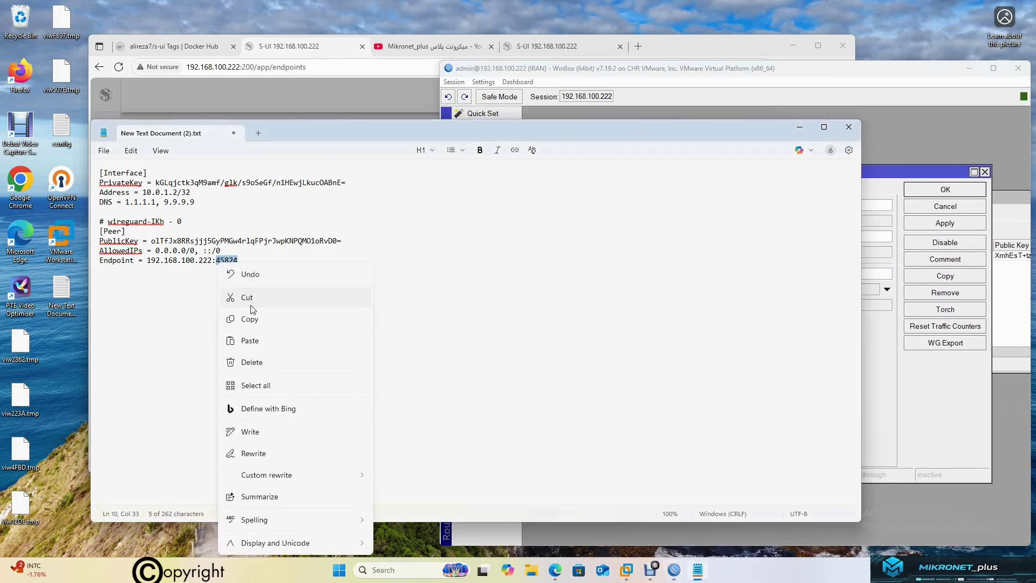
click(250, 319)
click(728, 275)
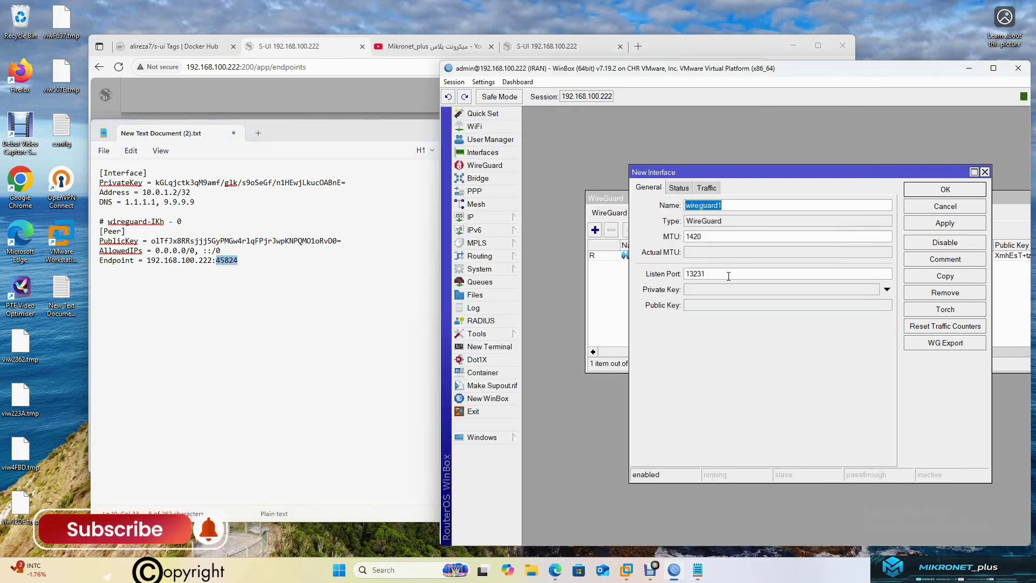
click(947, 223)
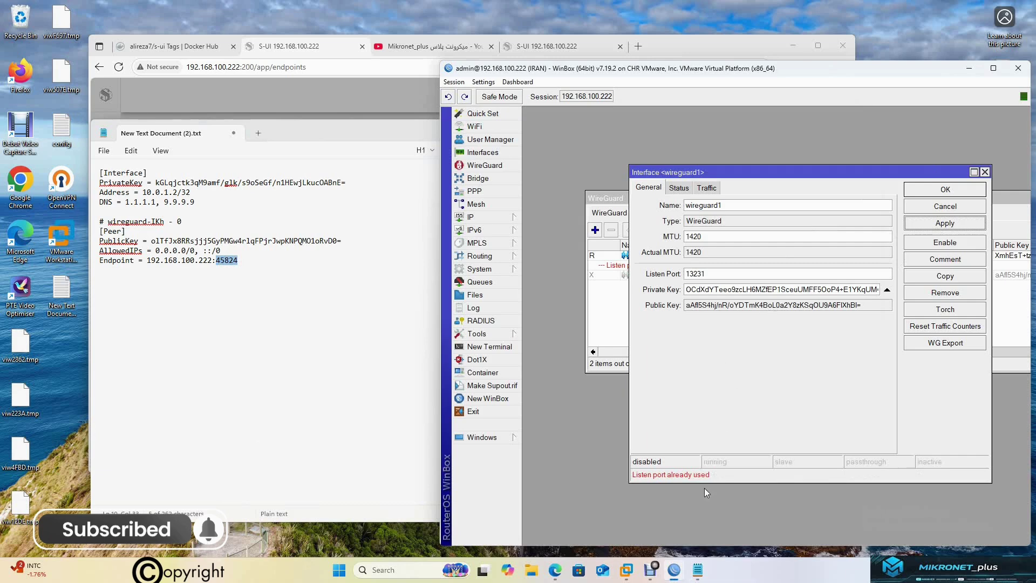
Change wireguard1's listen port from 13231 to 45824 and enable the interface
drag(761, 173, 658, 382)
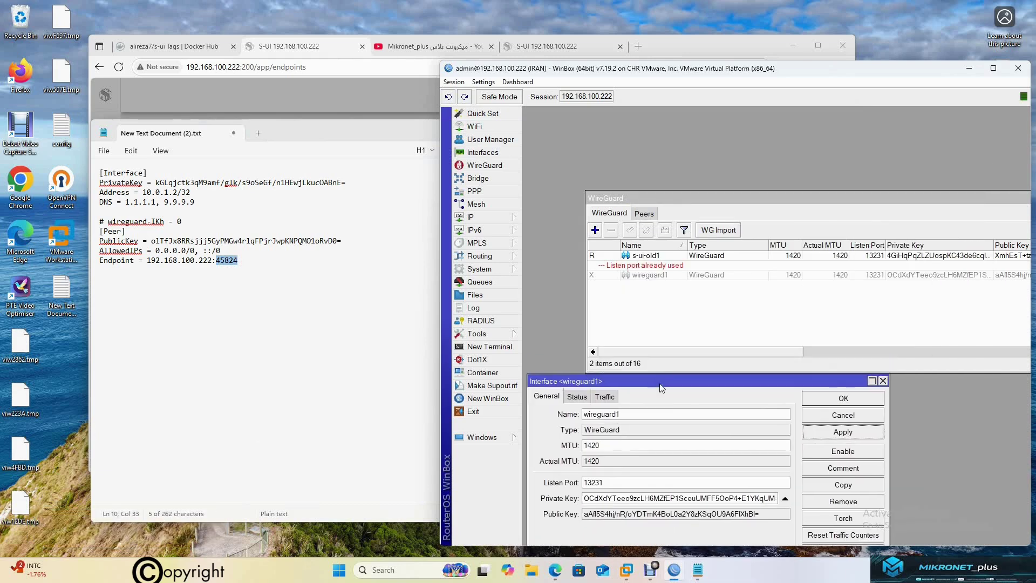
click(786, 275)
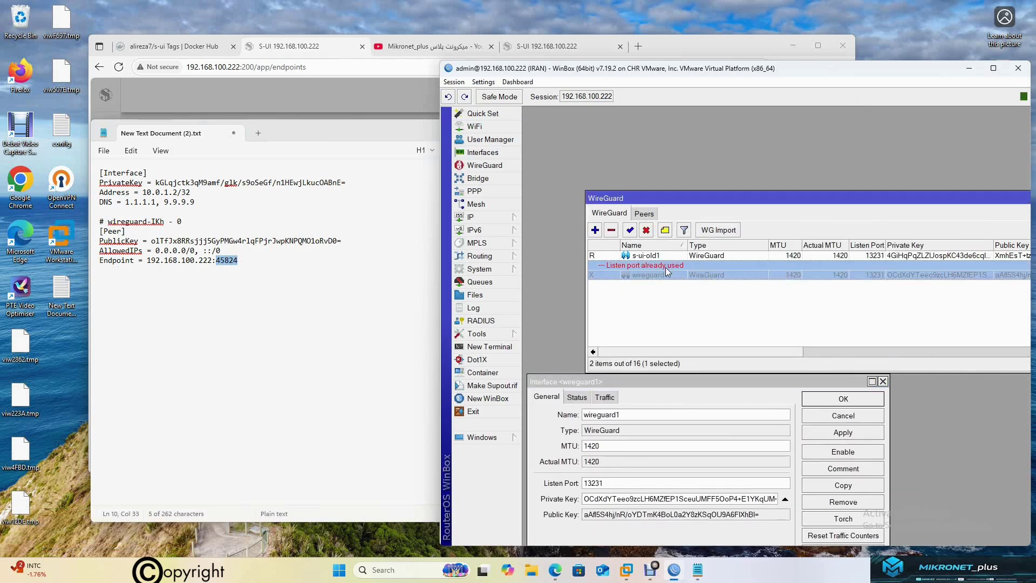
click(737, 381)
drag(737, 381, 769, 174)
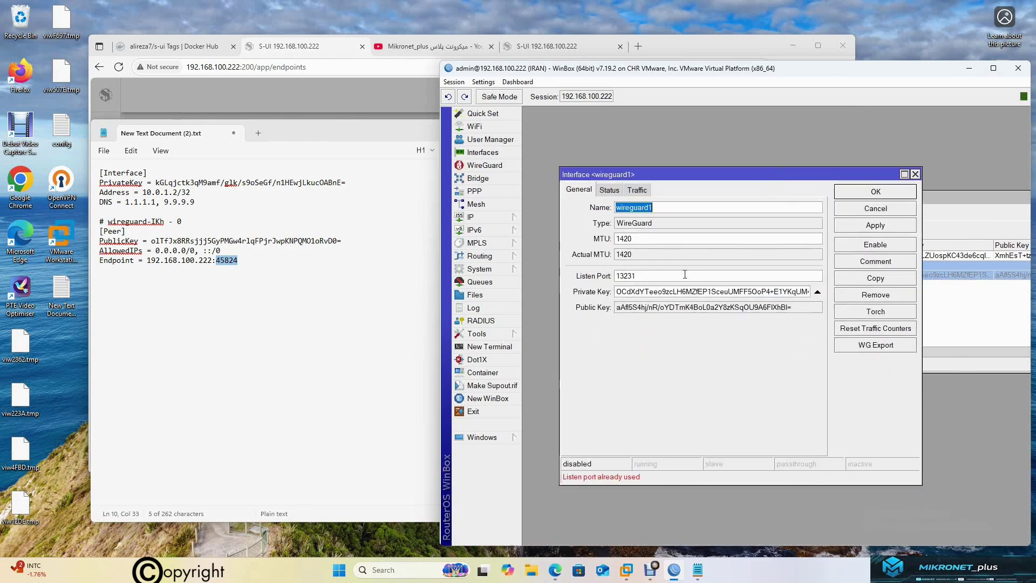
double_click(684, 275)
key(ctrl+v)
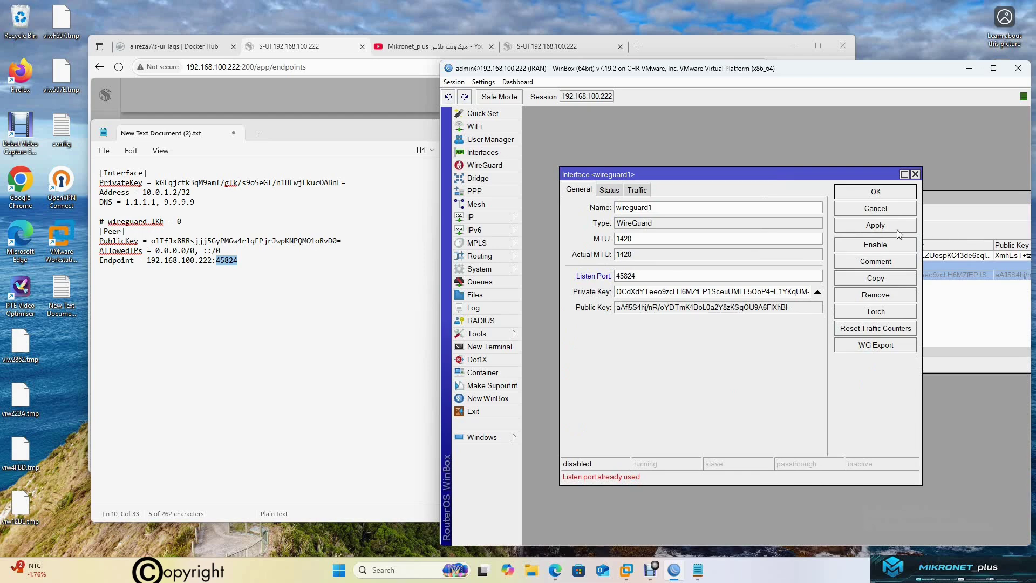
click(898, 231)
click(882, 246)
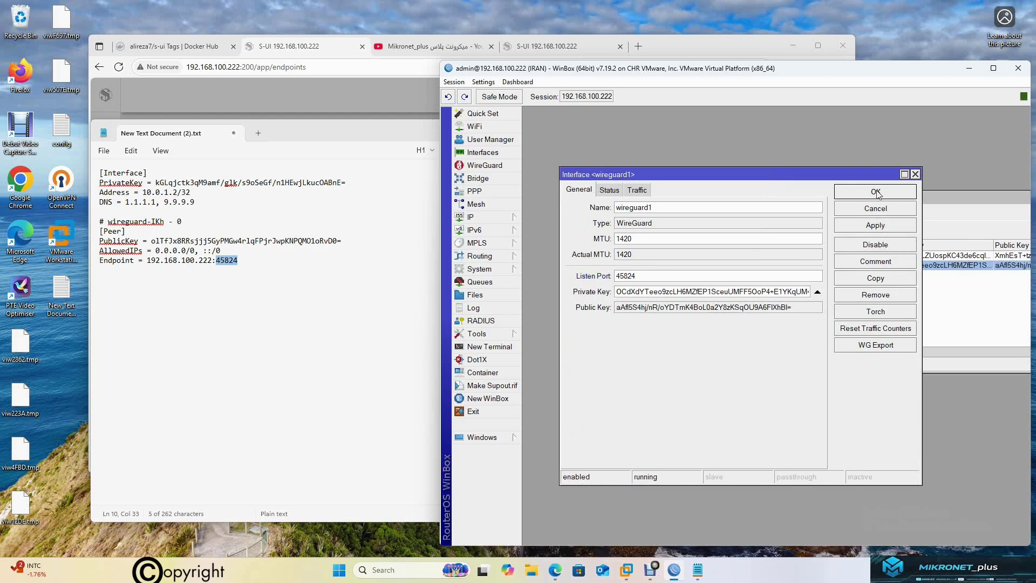
drag(834, 178, 888, 146)
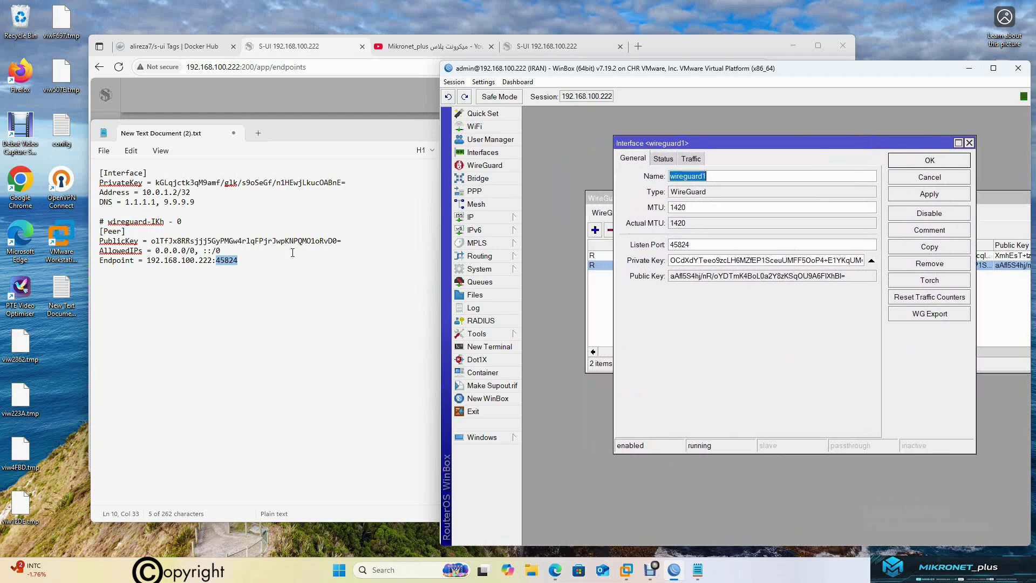
Replace wireguard1's private key with the exported PrivateKey and save the interface
click(344, 175)
drag(345, 182, 156, 183)
right_click(157, 183)
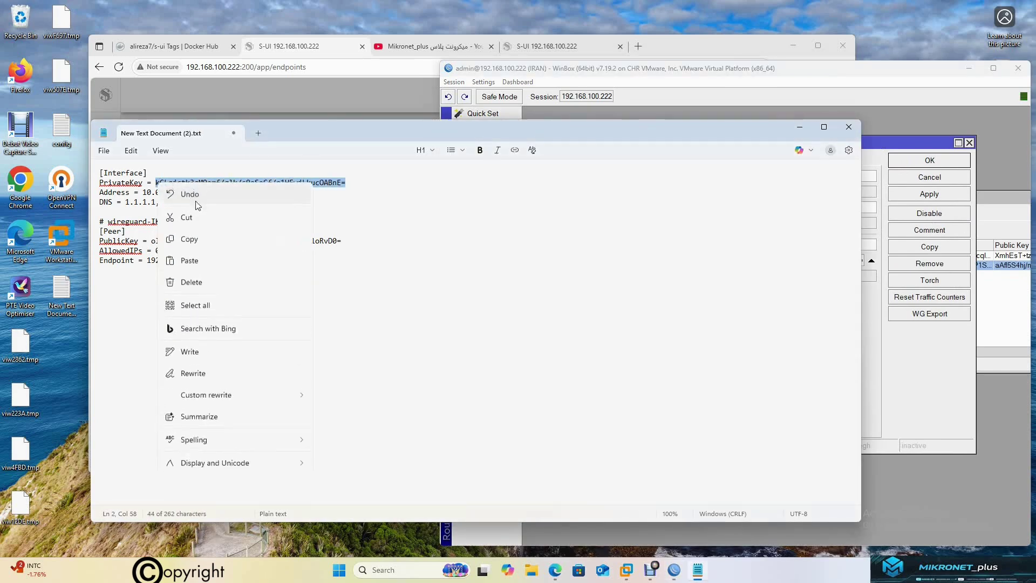
click(203, 238)
click(889, 151)
click(790, 262)
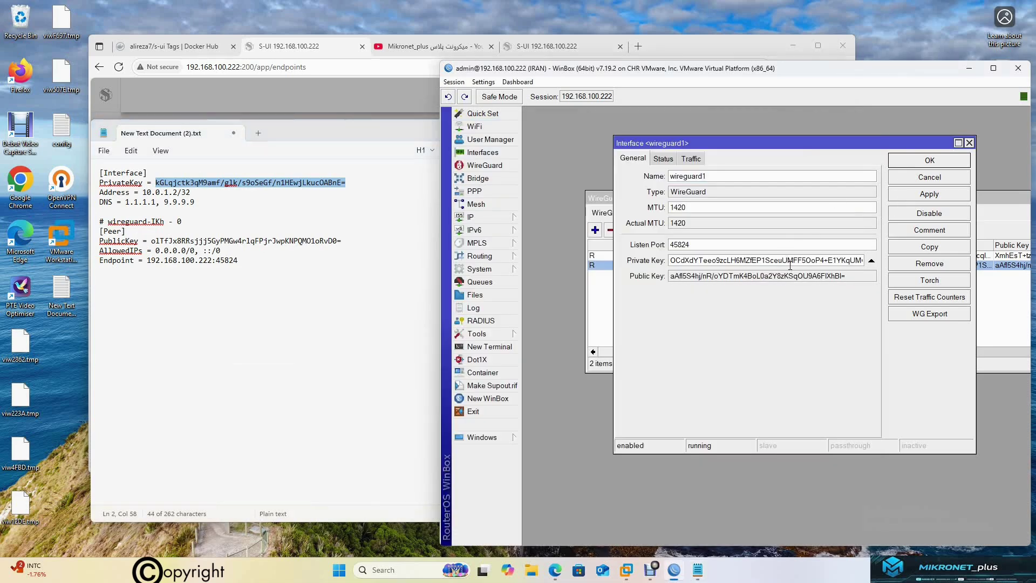
key(ctrl+a)
key(ctrl+v)
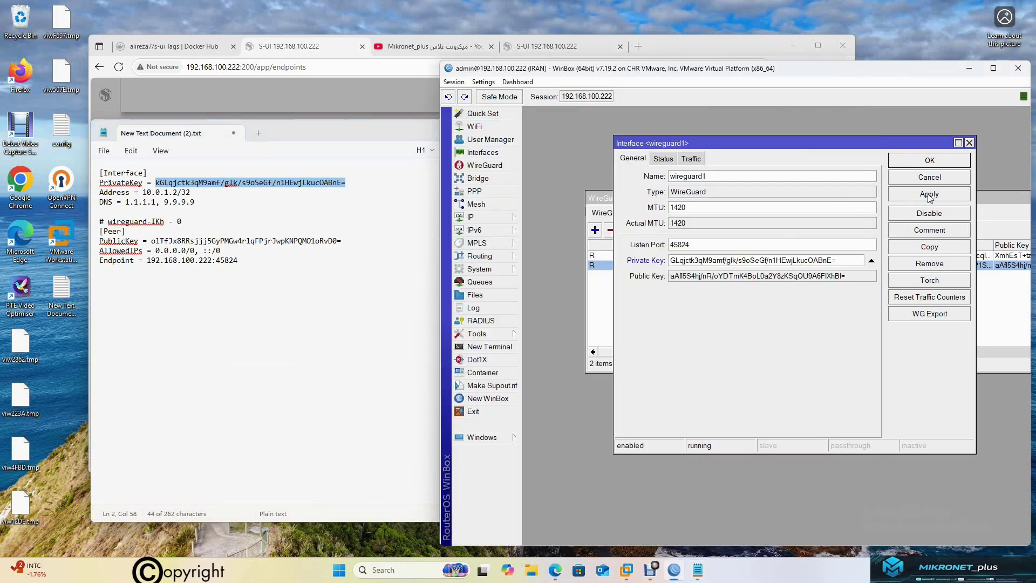
click(929, 194)
mouse_move(871, 278)
mouse_down()
mouse_move(670, 276)
mouse_move(869, 276)
mouse_up()
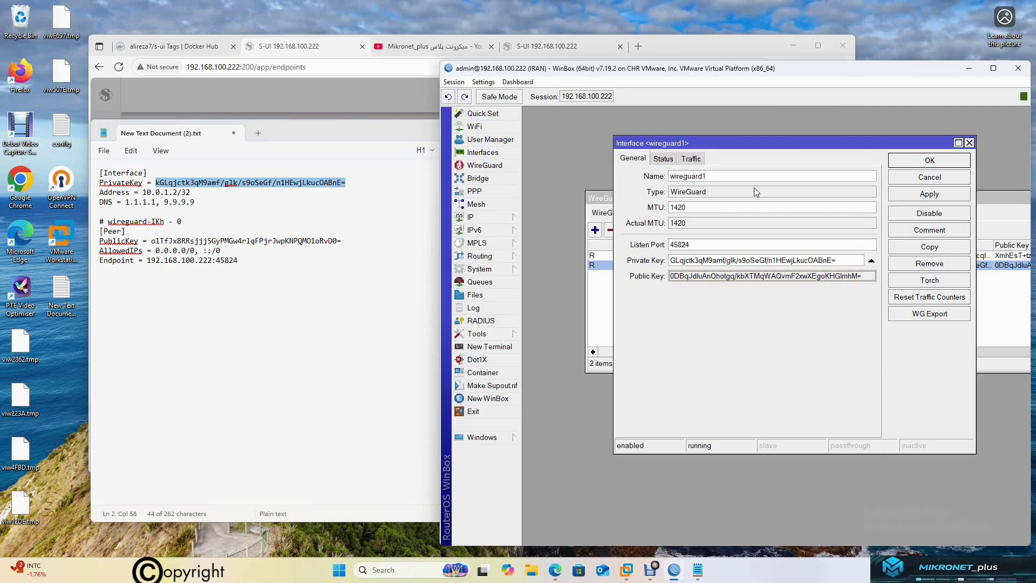
click(699, 244)
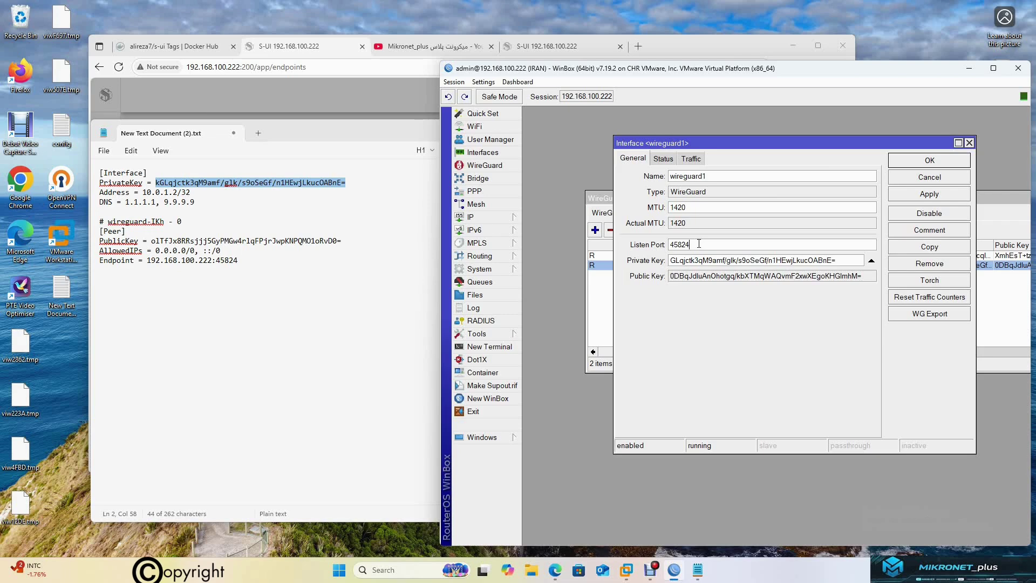
click(926, 160)
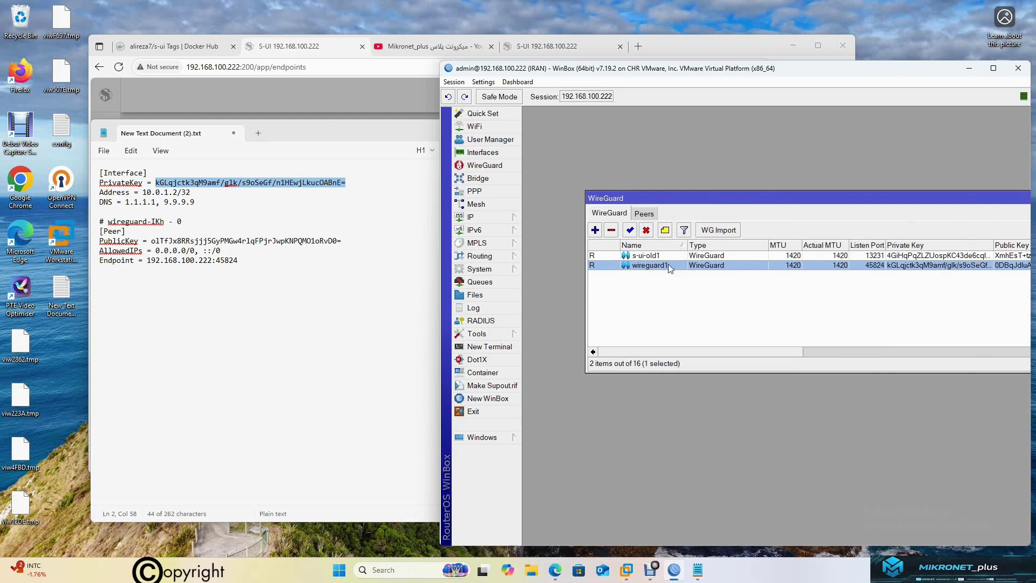
double_click(668, 266)
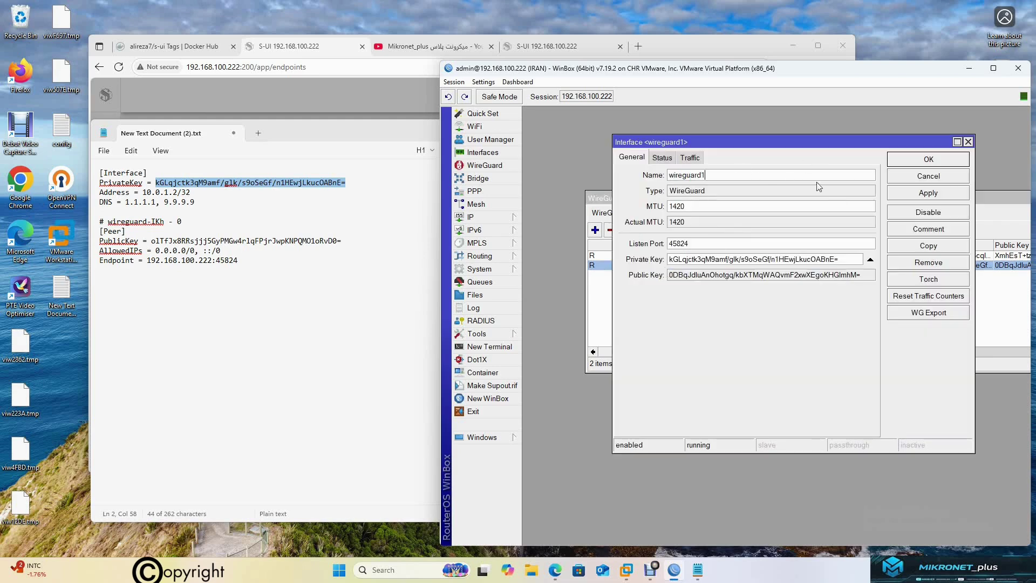
click(927, 178)
Add a new entry in the Peers list with wireguard1 chosen as its interface
click(644, 214)
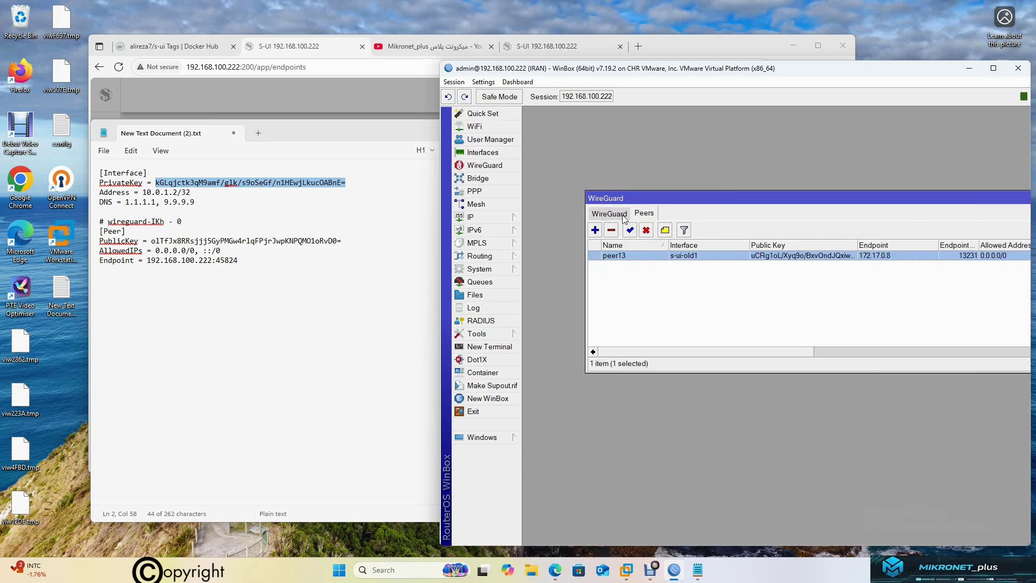
click(595, 230)
click(712, 147)
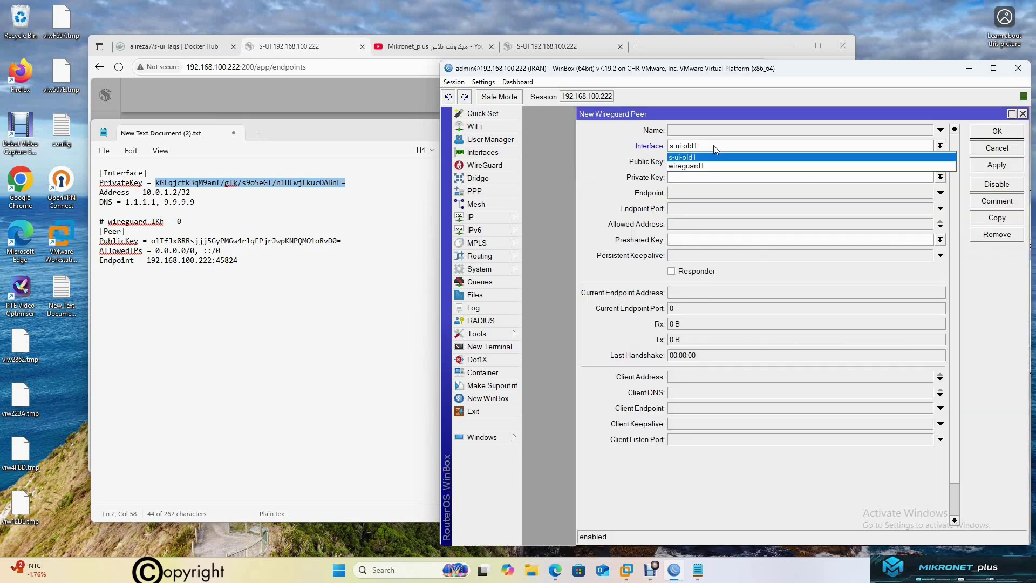
click(692, 167)
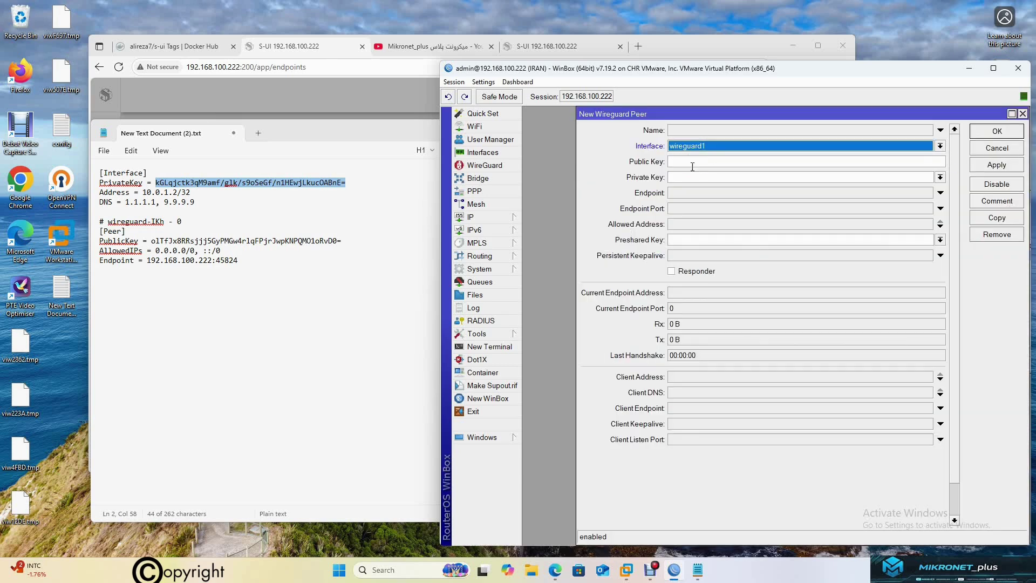
click(707, 132)
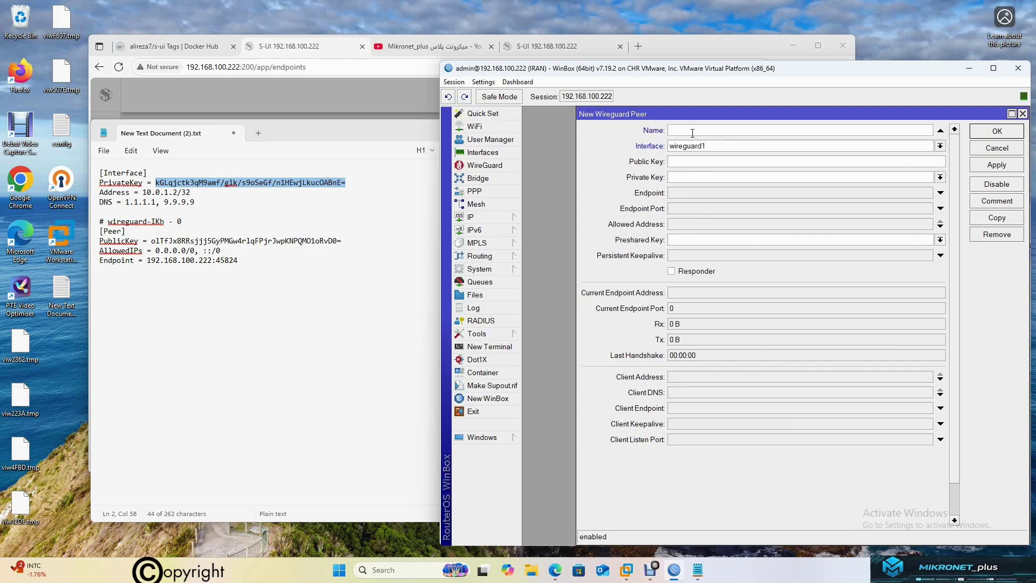